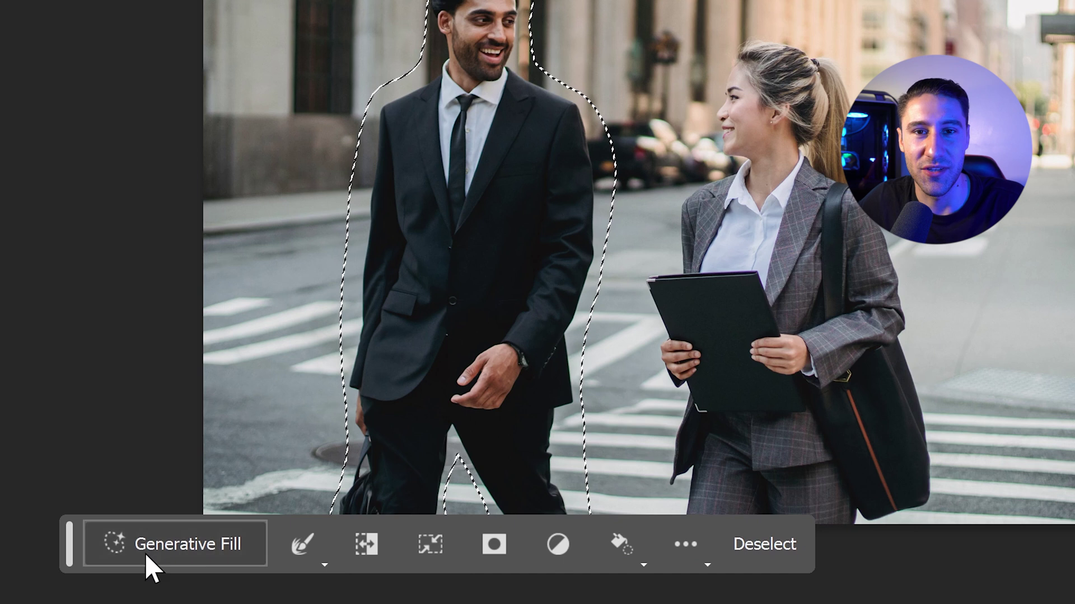
- Generatively remove the man in the suit with the prompt 'remove person'
{"action": "left_click", "coordinate": [168, 561]}
{"action": "type", "text": "remove person"}
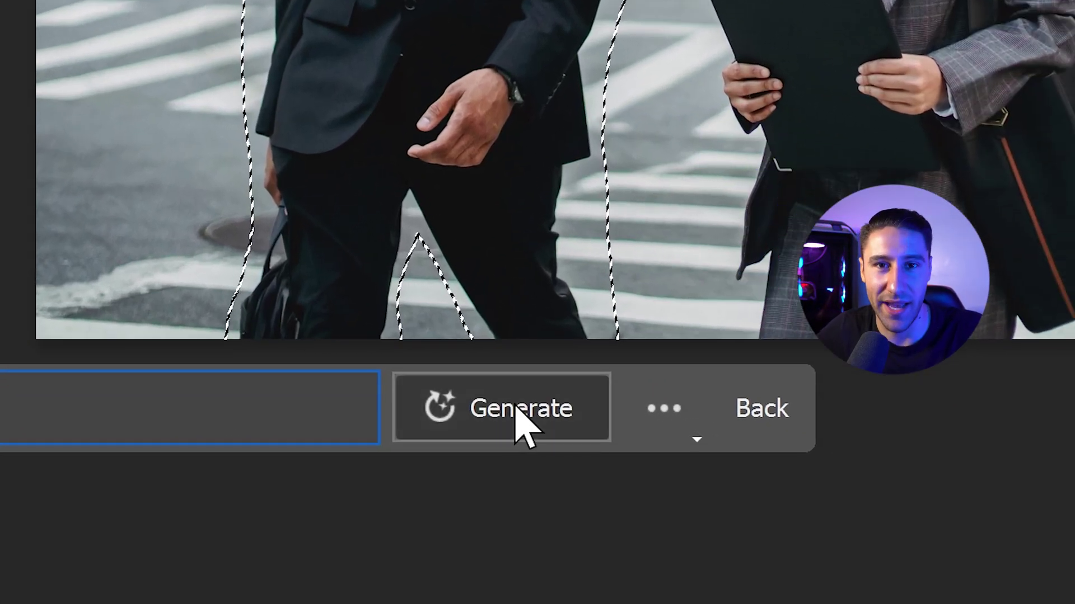
{"action": "left_click", "coordinate": [585, 431]}
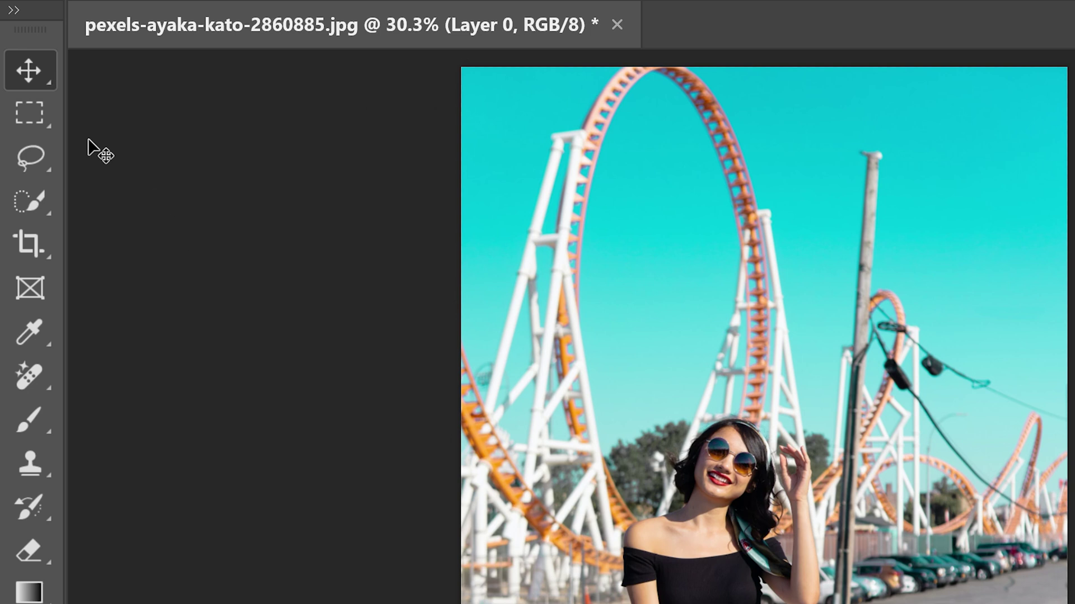
- Draw a rectangular selection right of the woman and generate 't-rex roaring, hyper realistic' in it
{"action": "left_click", "coordinate": [32, 109]}
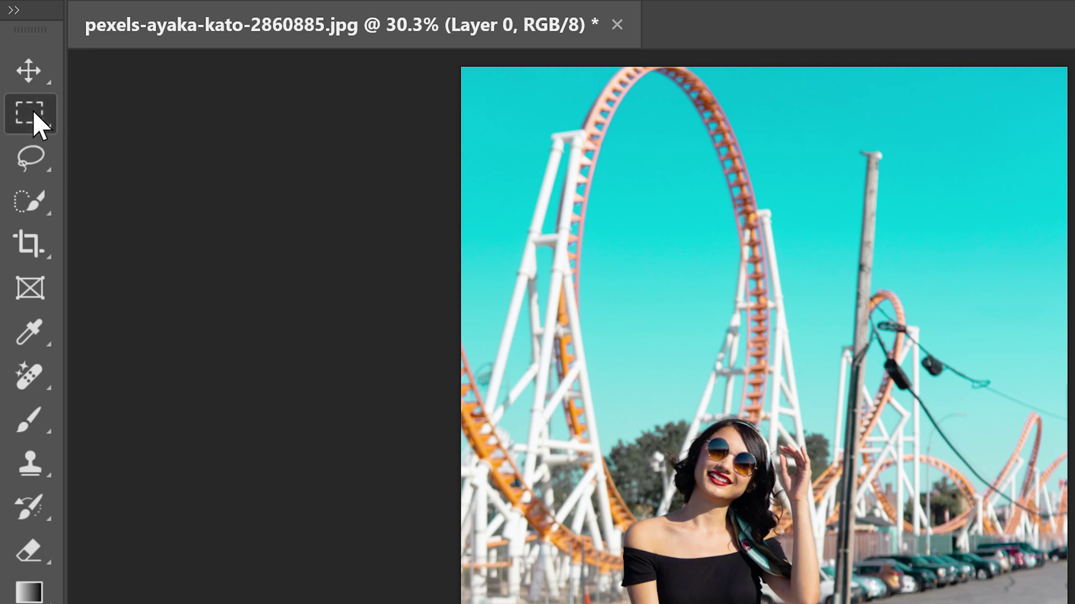
{"action": "left_click", "coordinate": [46, 166]}
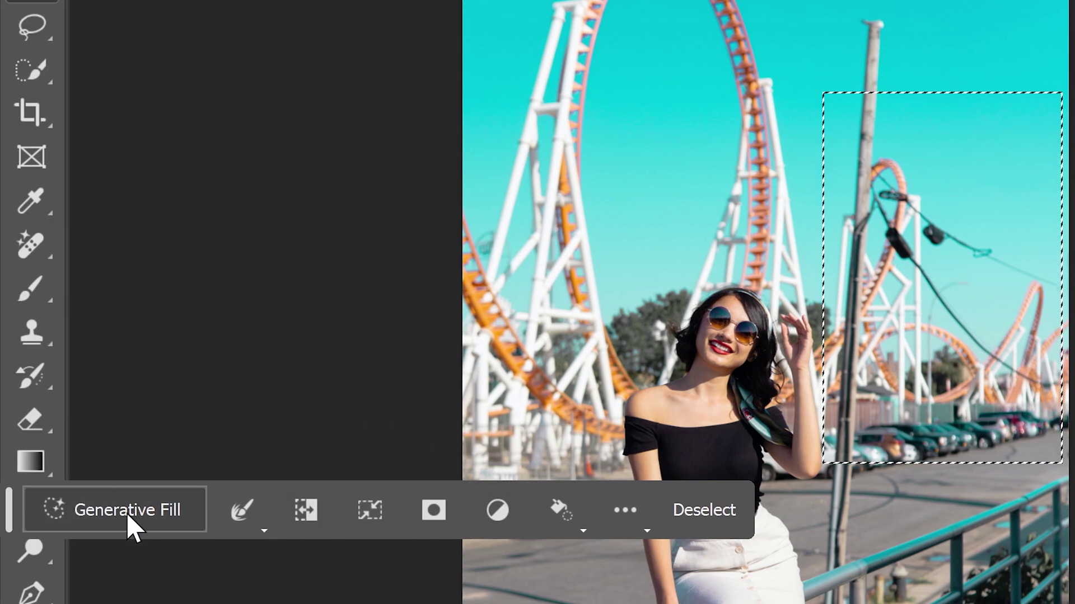
{"action": "left_click", "coordinate": [146, 511]}
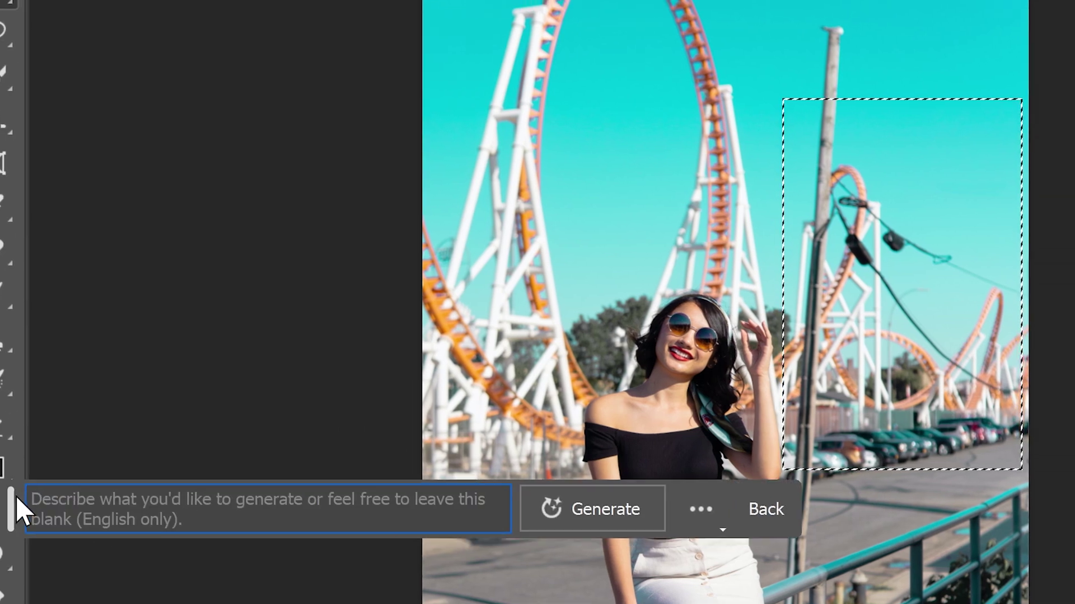
{"action": "left_click_drag", "start_coordinate": [15, 495], "coordinate": [132, 451]}
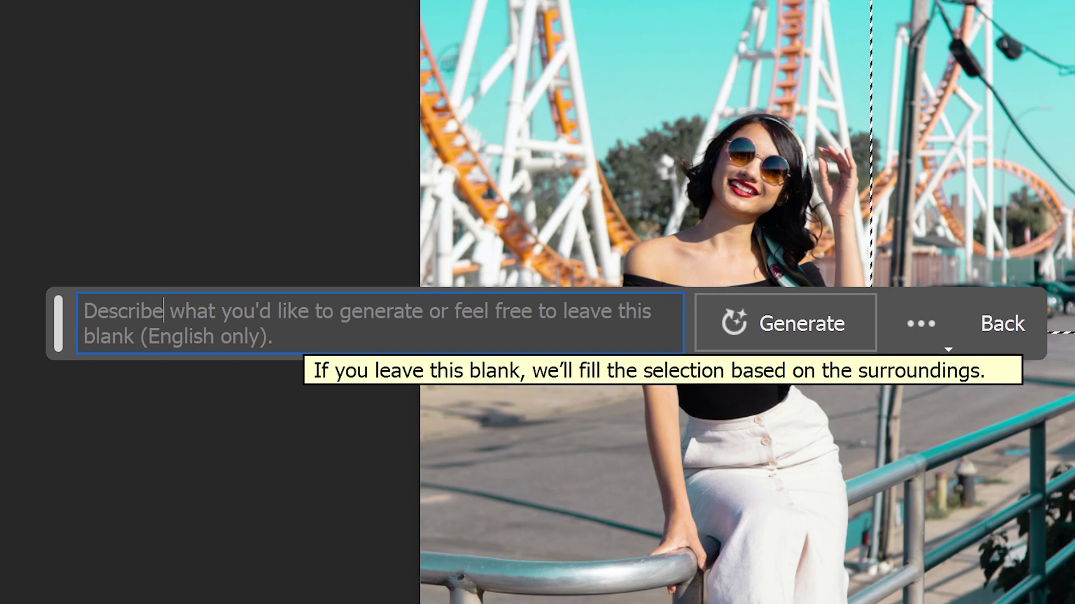
{"action": "type", "text": "t-rex roari"}
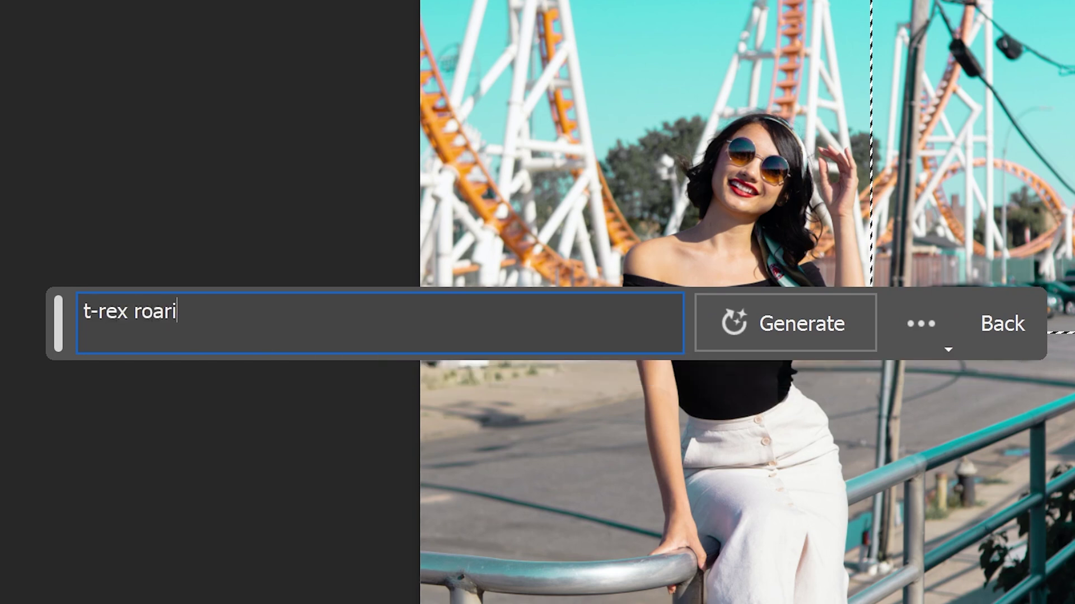
{"action": "type", "text": "ng, hyp"}
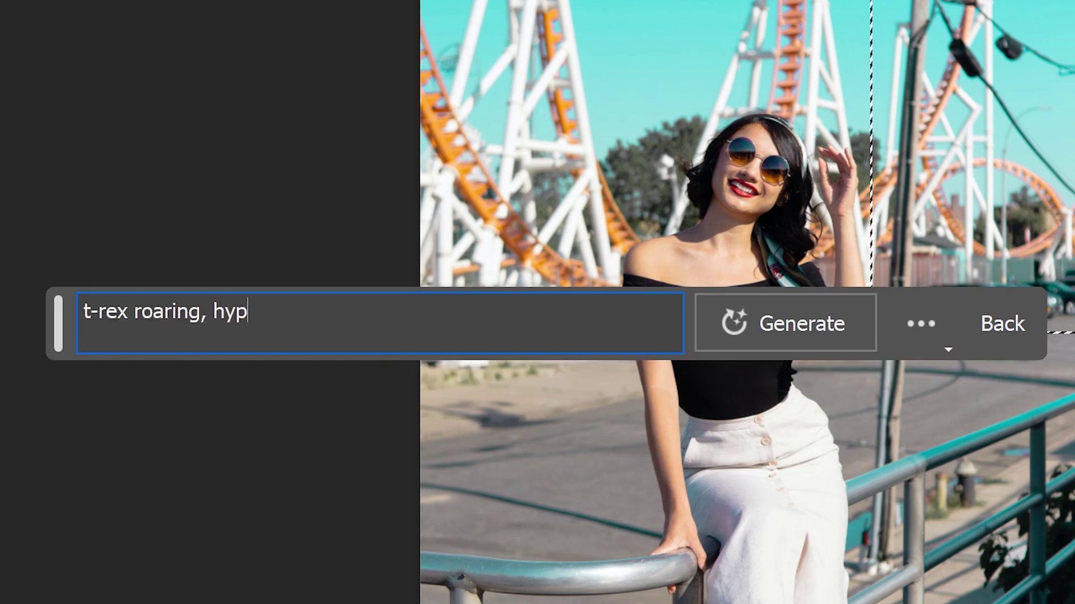
{"action": "type", "text": "er realistic"}
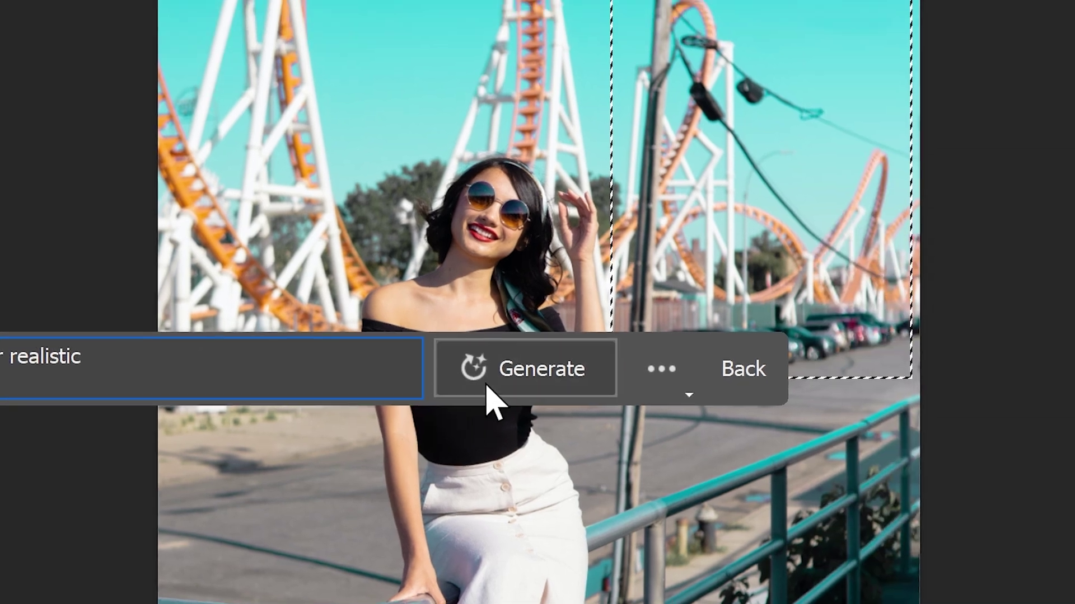
{"action": "left_click", "coordinate": [766, 324]}
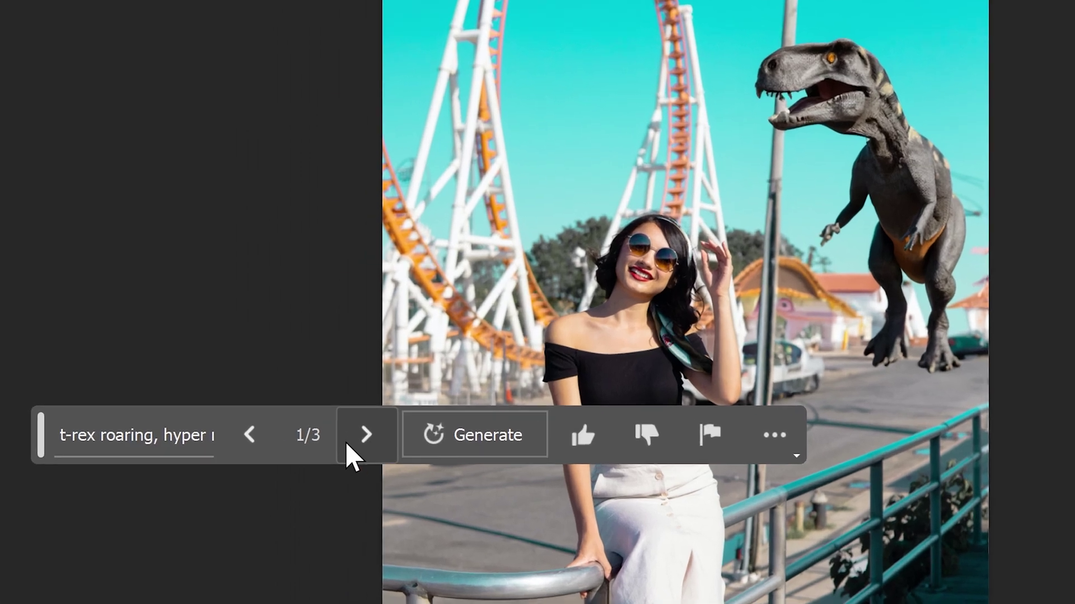
- Cycle through the three T-rex variations, then pick the third, leaping one in Properties
{"action": "left_click", "coordinate": [160, 376]}
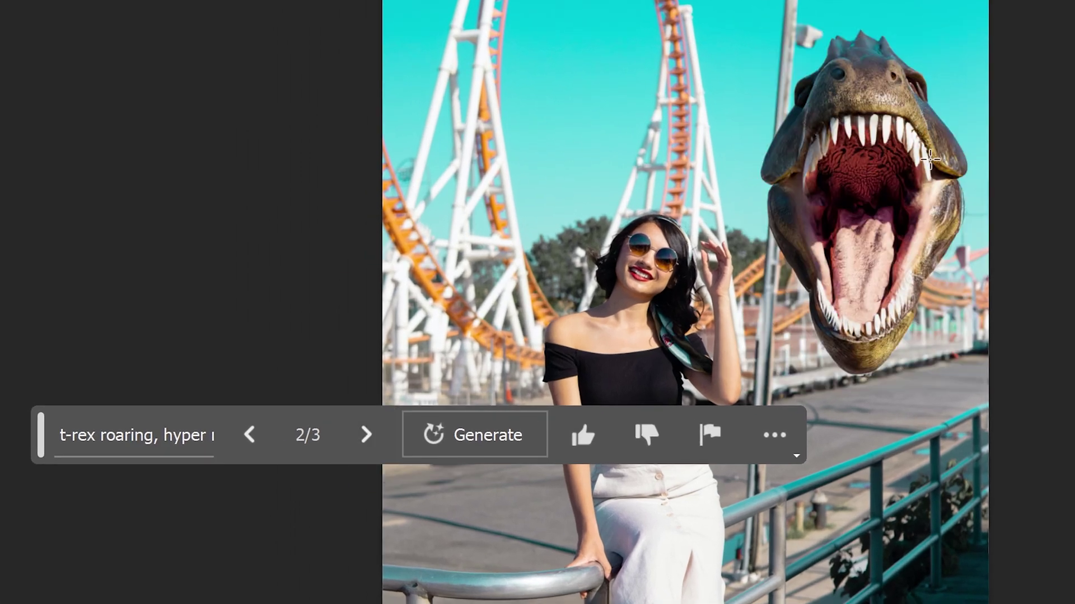
{"action": "left_click", "coordinate": [366, 435]}
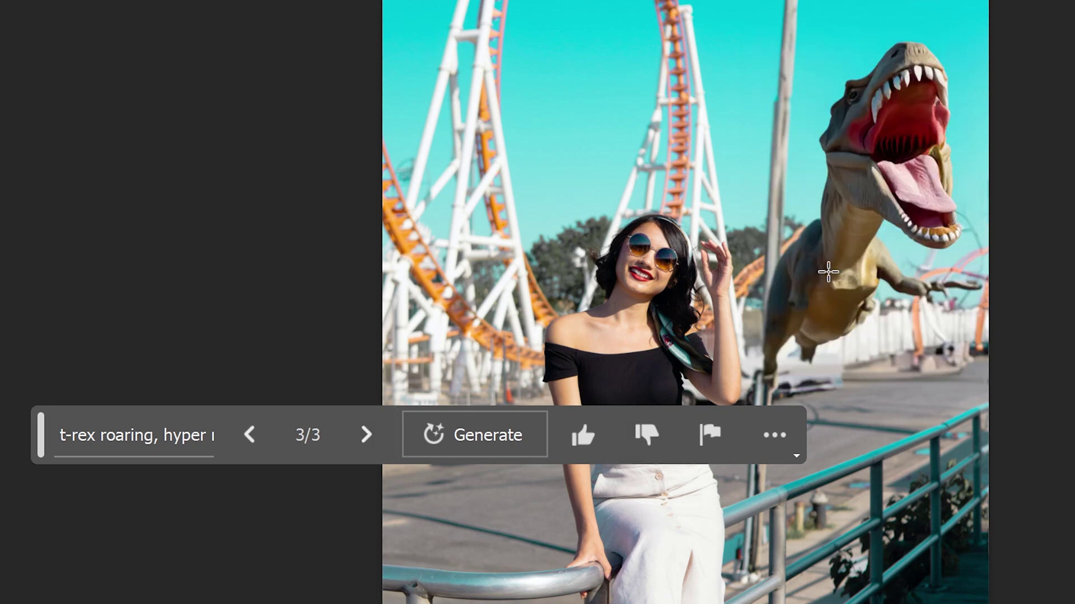
{"action": "left_click", "coordinate": [250, 436]}
{"action": "left_click", "coordinate": [242, 430]}
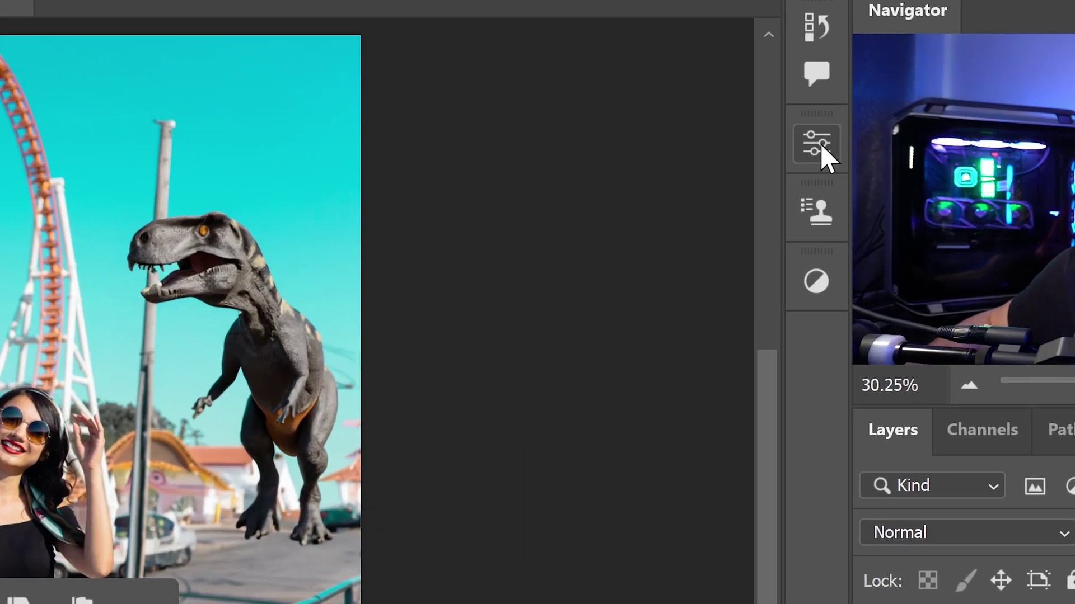
{"action": "left_click", "coordinate": [762, 137]}
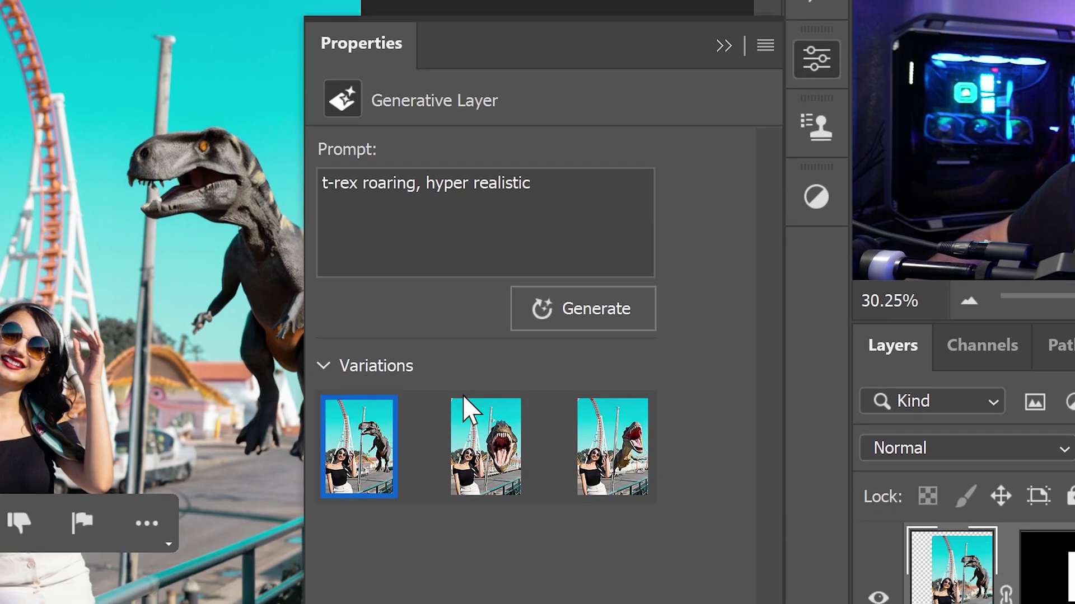
{"action": "left_click", "coordinate": [475, 443]}
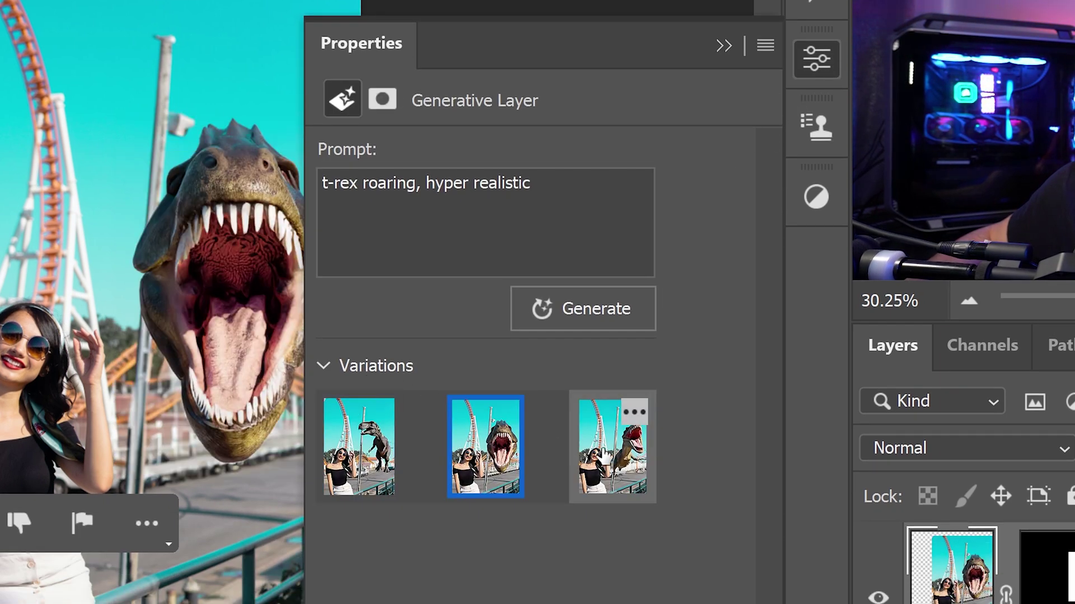
{"action": "left_click", "coordinate": [604, 457]}
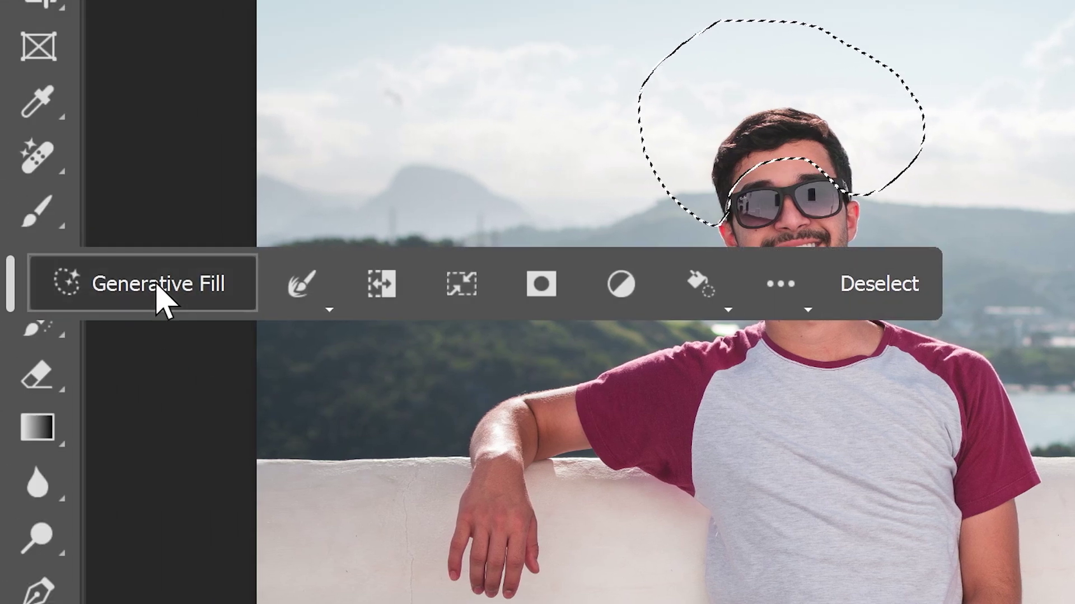
- Generate a fill in the head selection from the prompt 'black afro'
{"action": "left_click", "coordinate": [157, 285]}
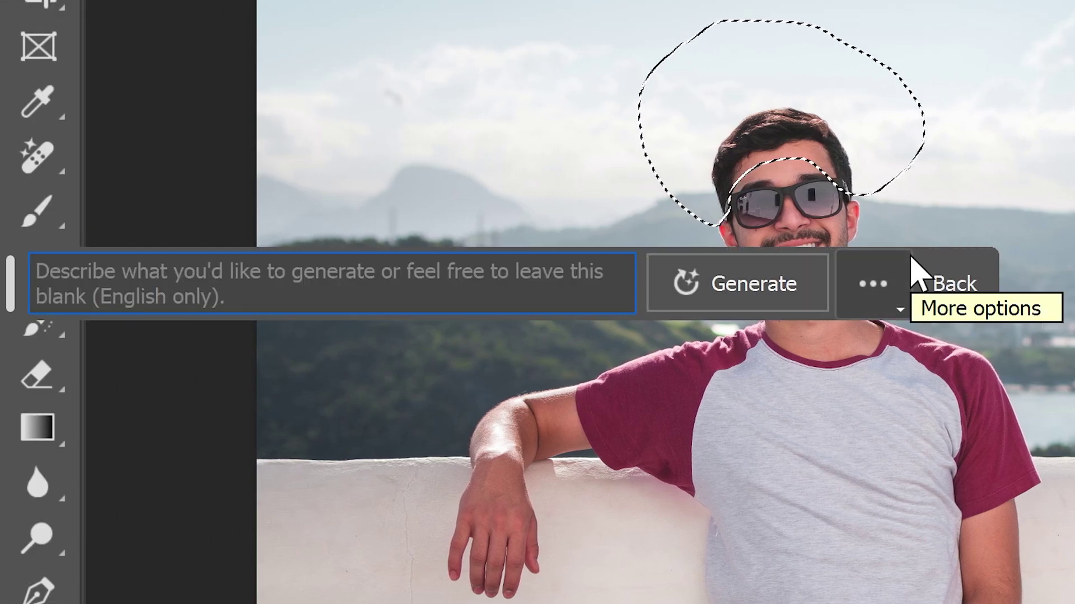
{"action": "type", "text": "black afro"}
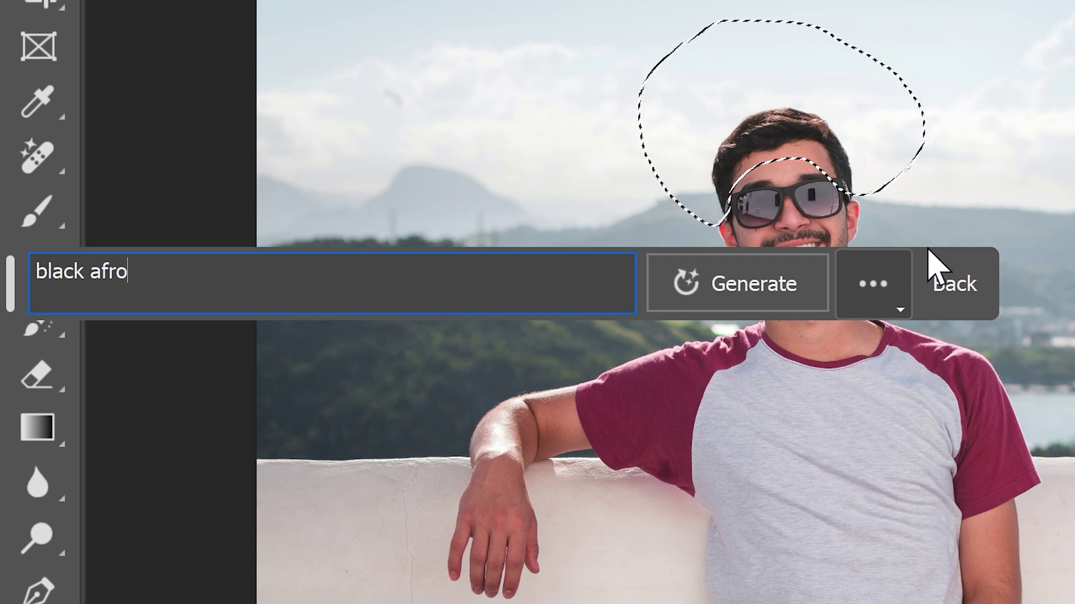
{"action": "left_click", "coordinate": [778, 274]}
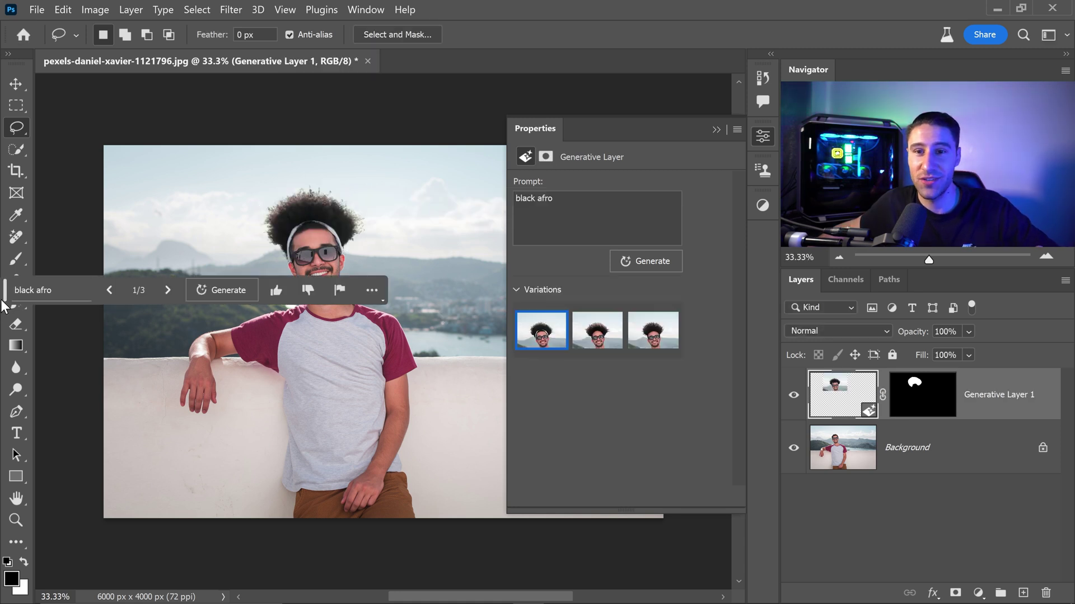
- Move the variation bar beside the man and step to the third, taller afro variation
{"action": "left_click_drag", "start_coordinate": [6, 290], "coordinate": [52, 345]}
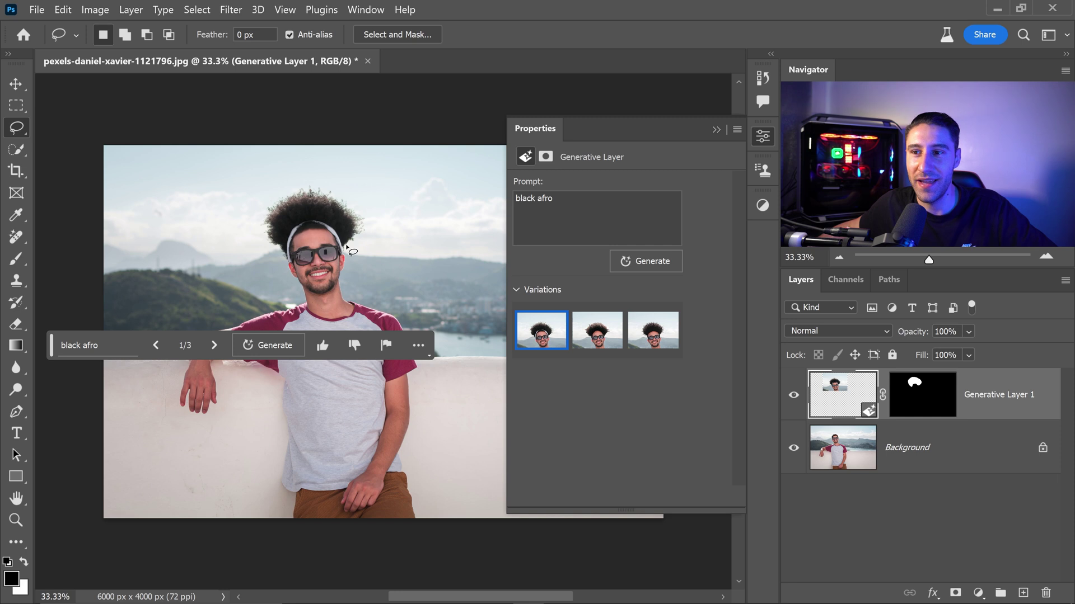
{"action": "left_click", "coordinate": [214, 345]}
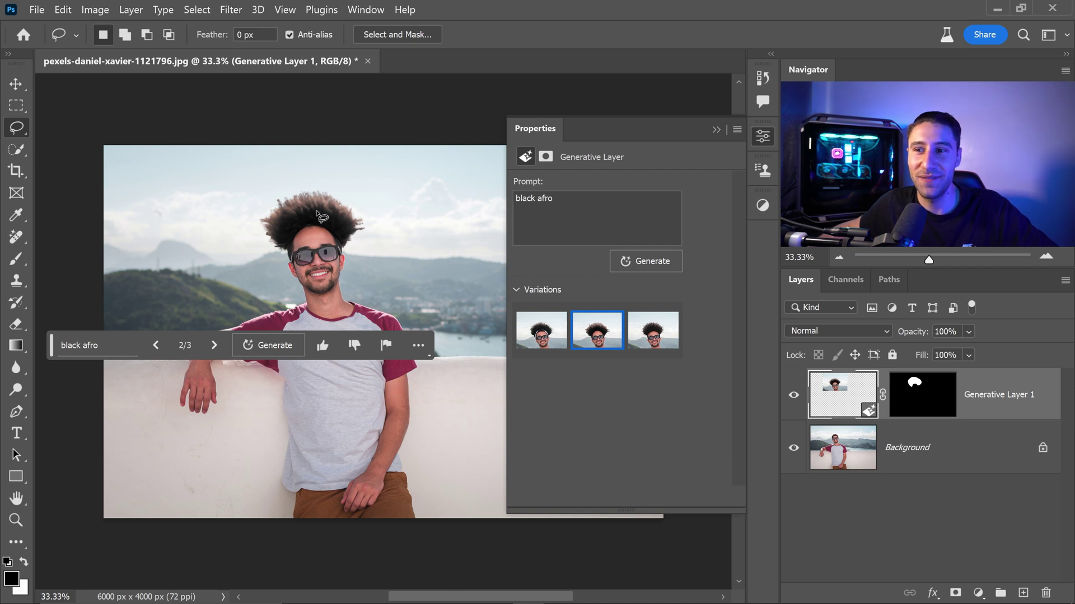
{"action": "left_click", "coordinate": [214, 345]}
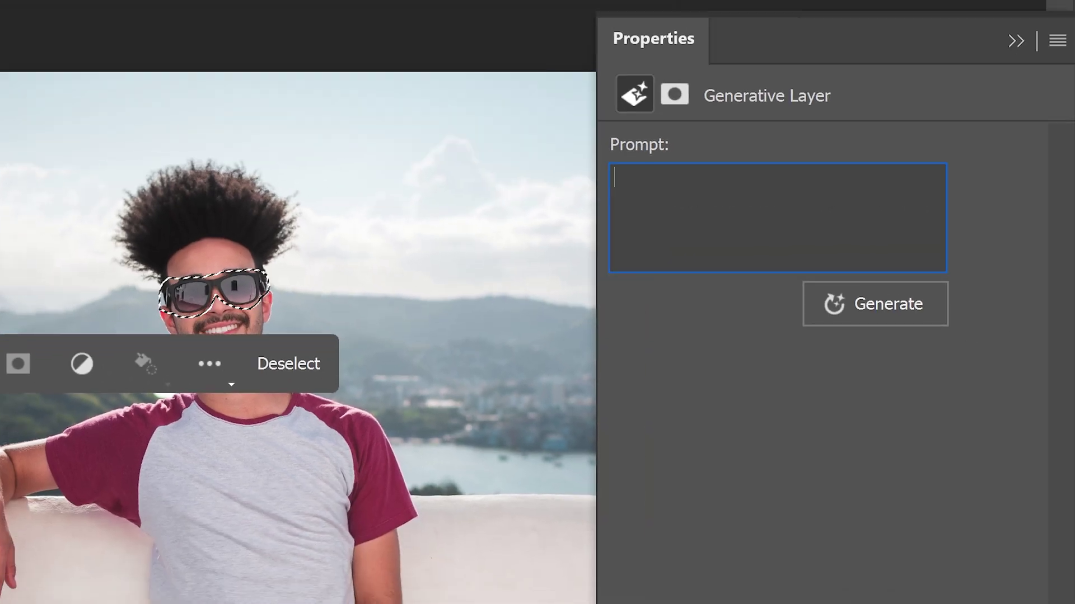
- Generate a fill from the prompt 'remove sun glasses' on the lassoed sunglasses
{"action": "type", "text": "remove sun glasses"}
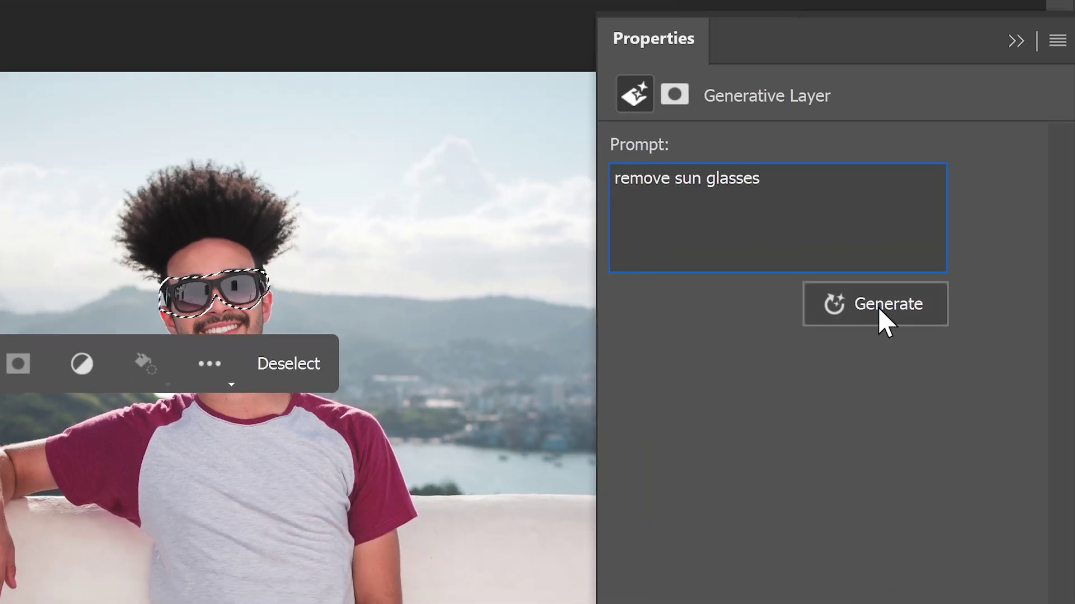
{"action": "left_click", "coordinate": [877, 306]}
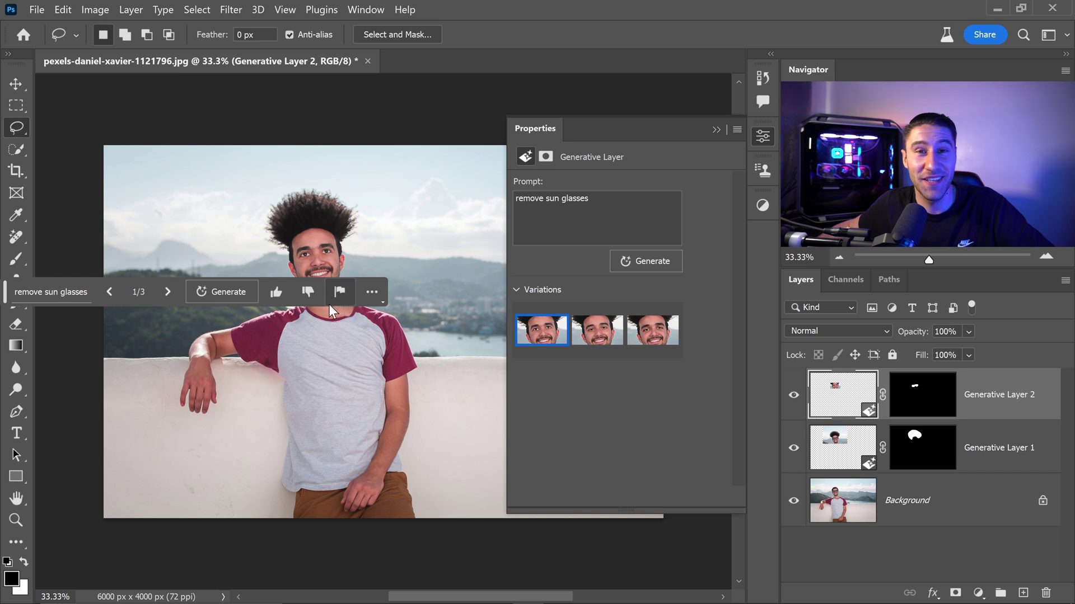
- Zoom in on the face and toggle Generative Layer 2 on and off to compare with the original
{"action": "left_click_drag", "start_coordinate": [6, 292], "coordinate": [57, 338]}
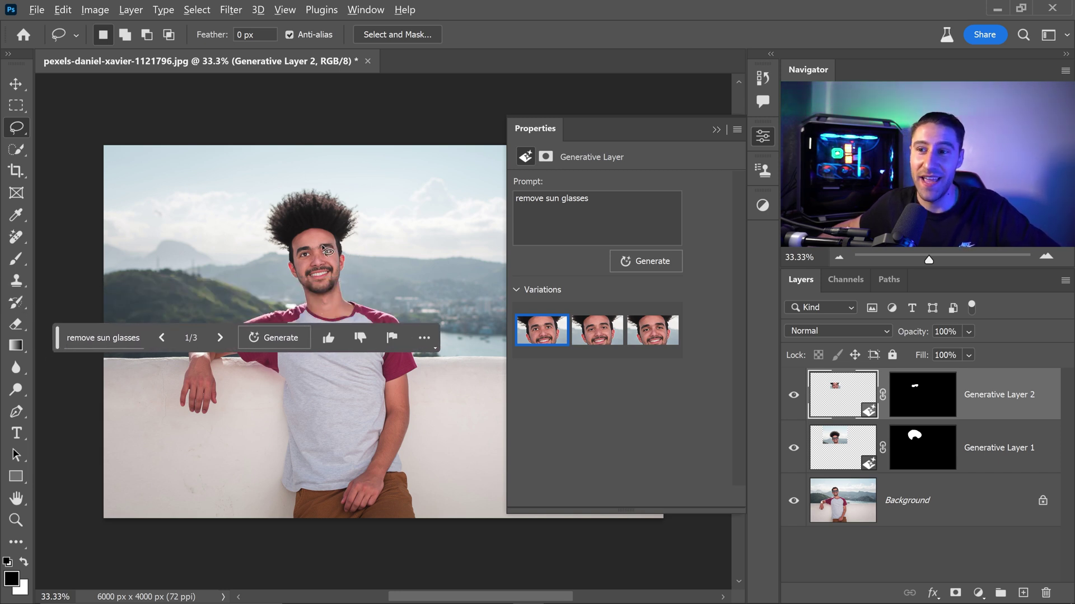
{"action": "scroll", "coordinate": [327, 252], "scroll_direction": "up", "scroll_amount": 5}
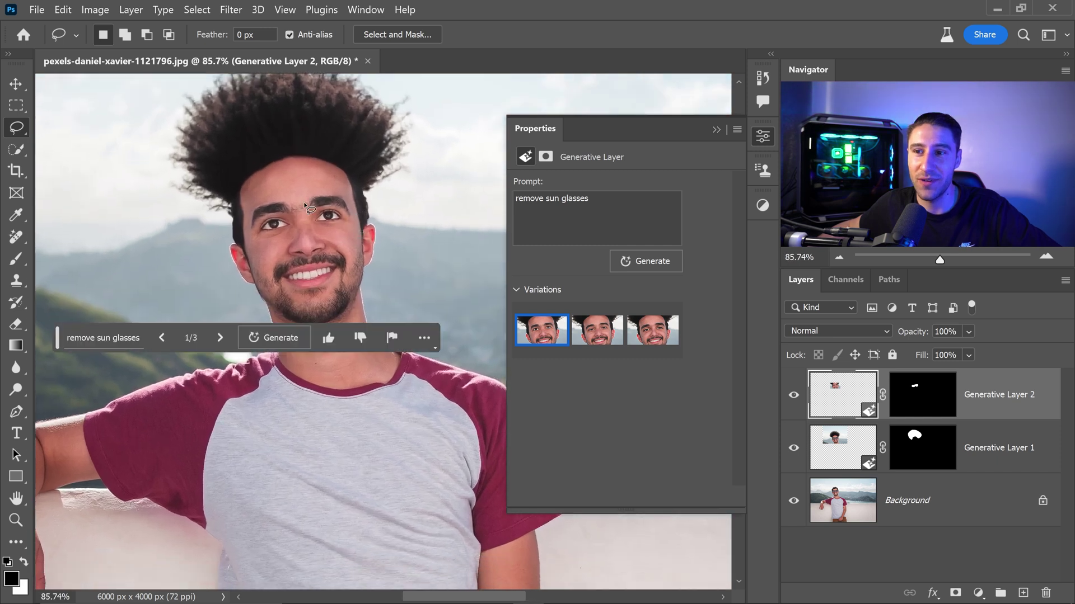
{"action": "scroll", "coordinate": [313, 221], "scroll_direction": "up", "scroll_amount": 1}
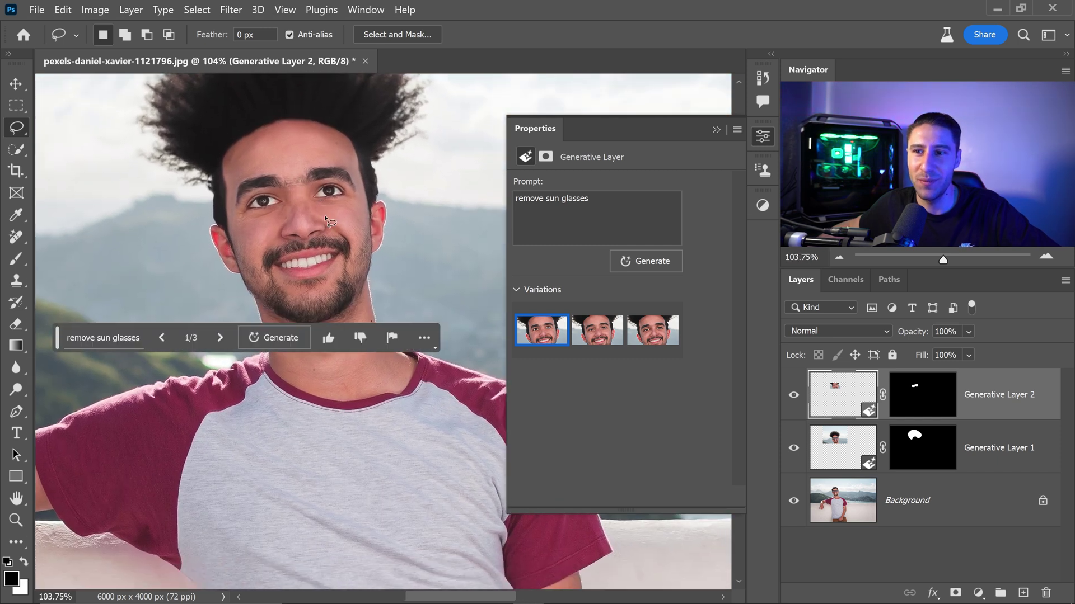
{"action": "scroll", "coordinate": [300, 207], "scroll_direction": "up", "scroll_amount": 1}
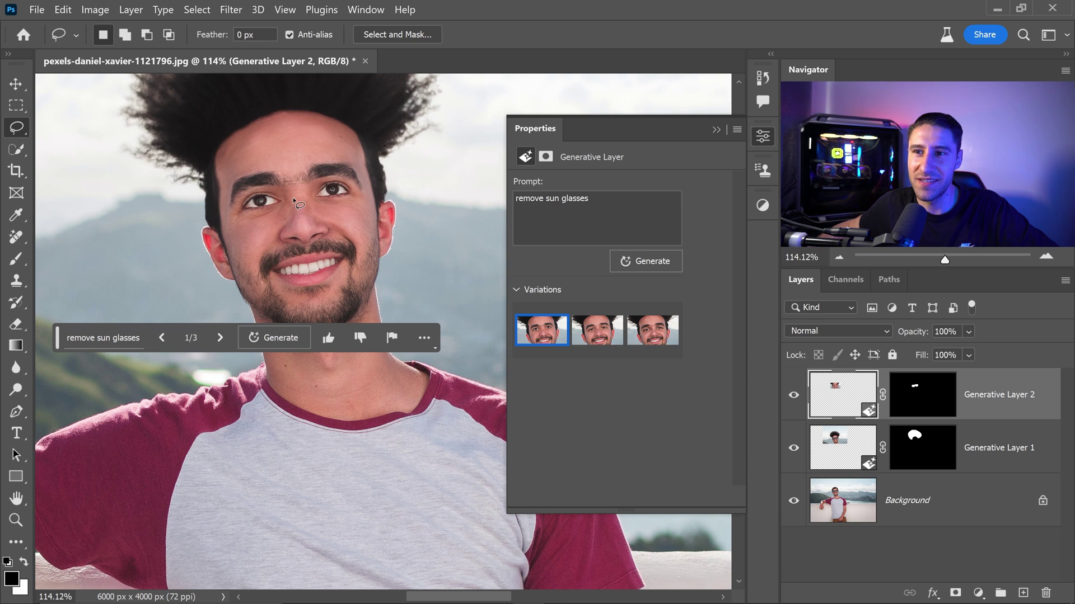
{"action": "left_click", "coordinate": [794, 395]}
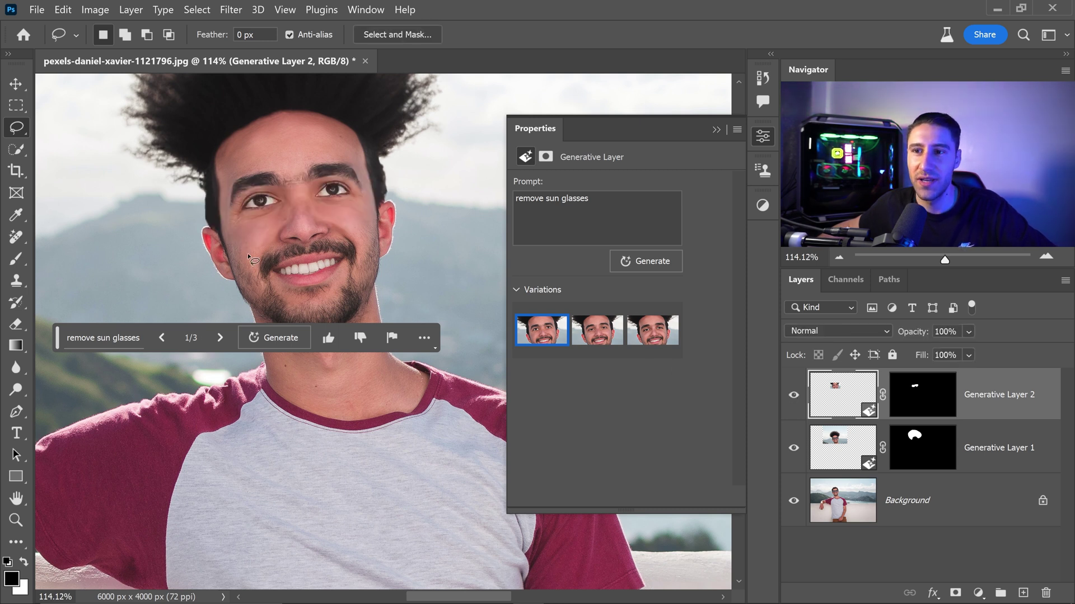
{"action": "left_click", "coordinate": [796, 395]}
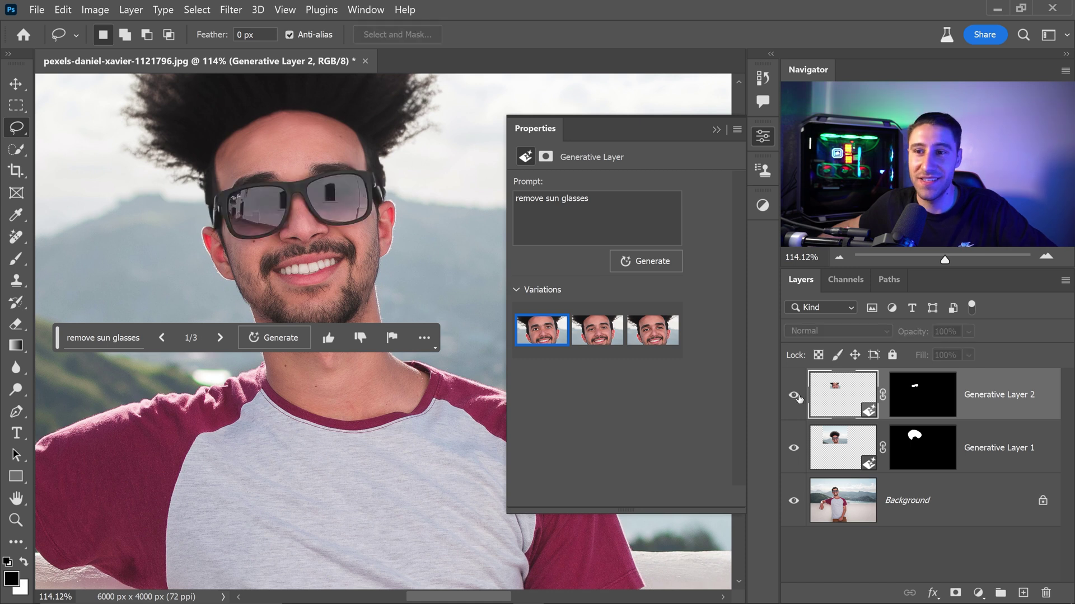
{"action": "left_click", "coordinate": [795, 395]}
{"action": "left_click", "coordinate": [795, 396]}
{"action": "left_click", "coordinate": [795, 395]}
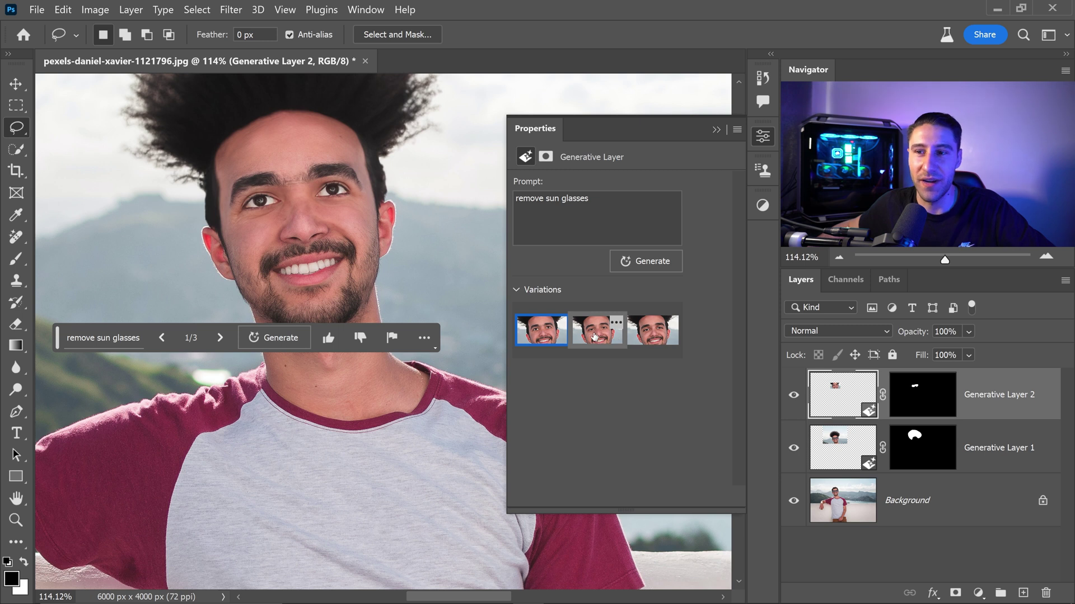
- Compare the first and second generated variations and keep the second
{"action": "left_click", "coordinate": [595, 336]}
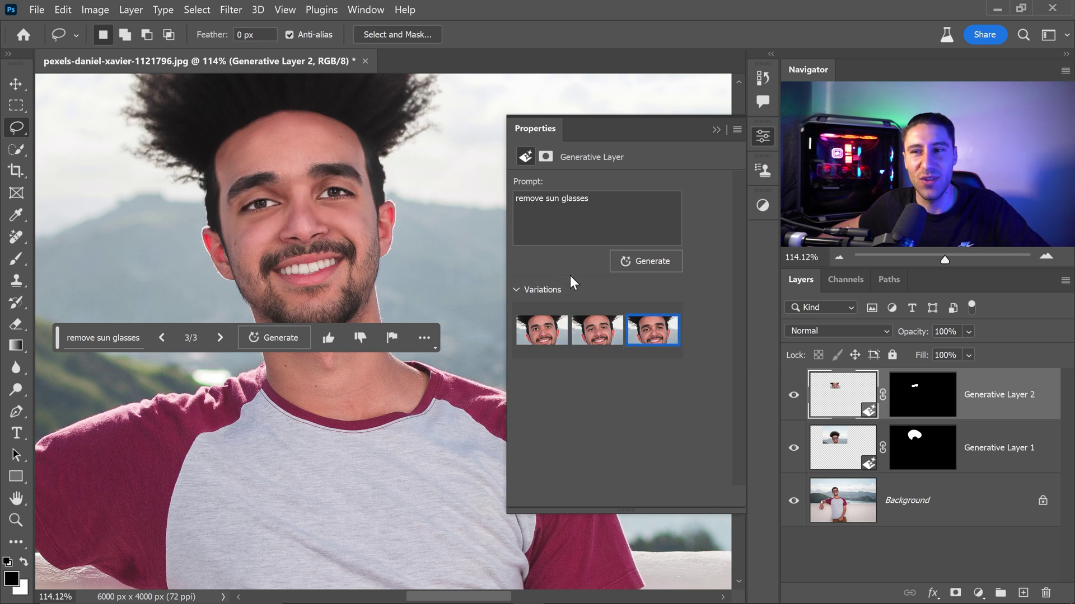
{"action": "left_click", "coordinate": [596, 331]}
{"action": "left_click", "coordinate": [550, 338]}
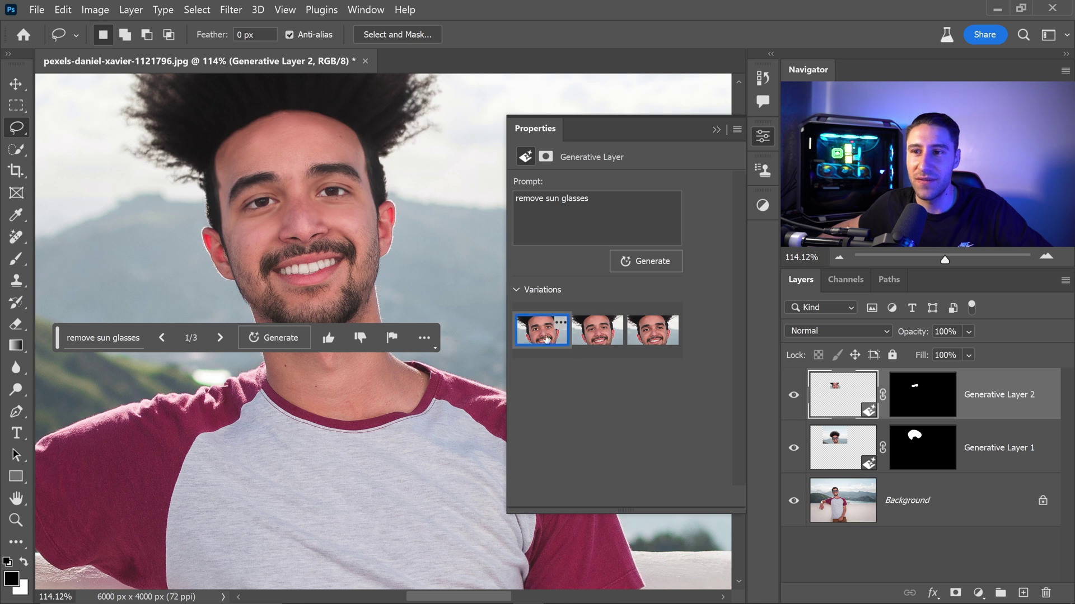
{"action": "left_click", "coordinate": [593, 336]}
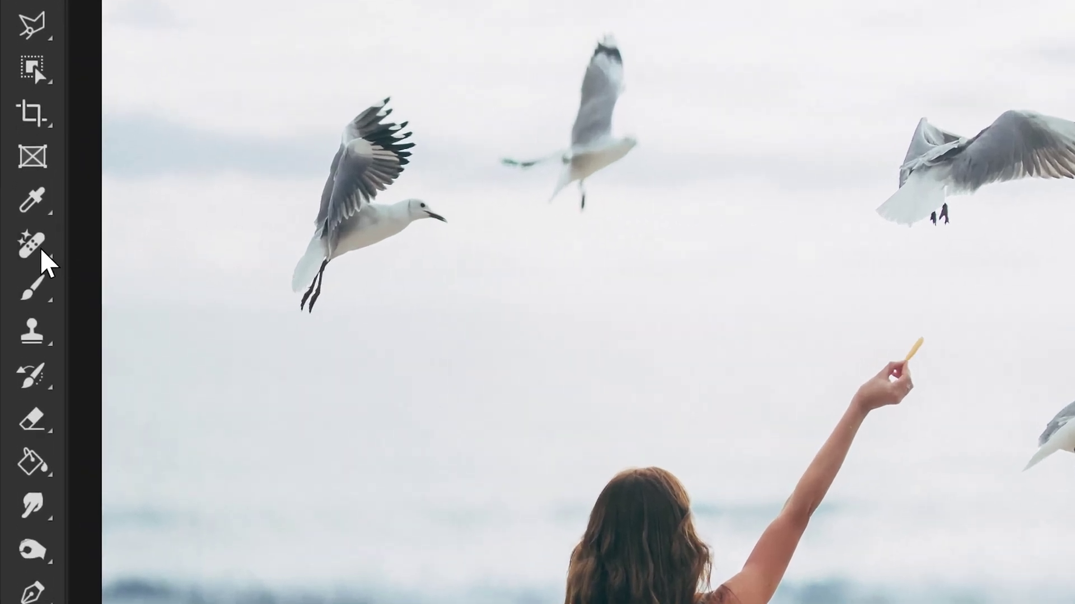
- Switch to the Remove Tool and brush over each flying seagull to erase them
{"action": "right_click", "coordinate": [17, 237]}
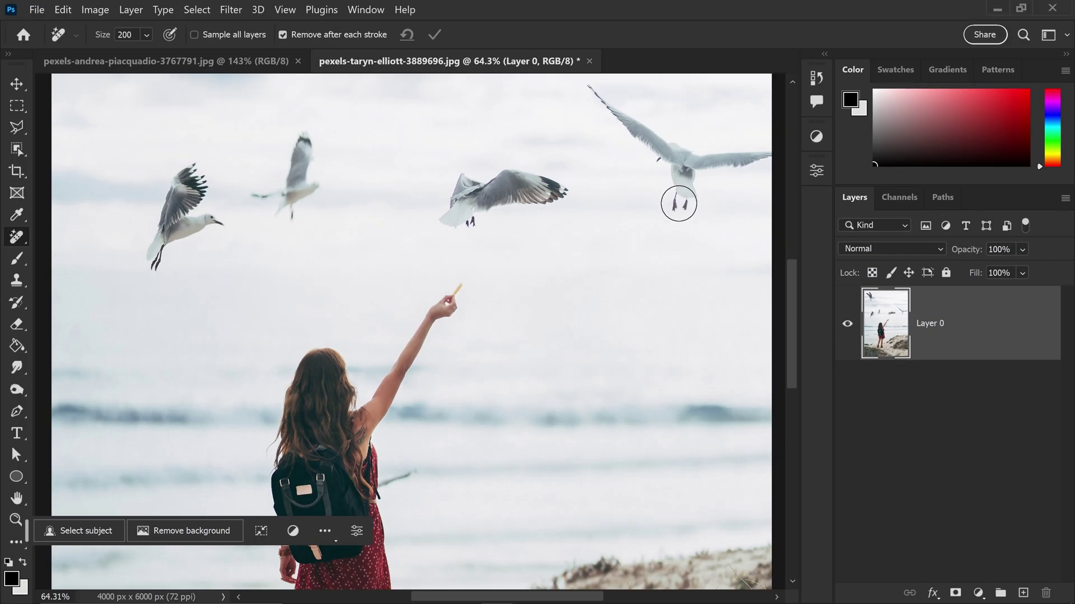
{"action": "mouse_move", "coordinate": [678, 203]}
{"action": "left_mouse_down"}
{"action": "mouse_move", "coordinate": [670, 158]}
{"action": "mouse_move", "coordinate": [623, 115]}
{"action": "mouse_move", "coordinate": [706, 162]}
{"action": "mouse_move", "coordinate": [766, 158]}
{"action": "left_mouse_up"}
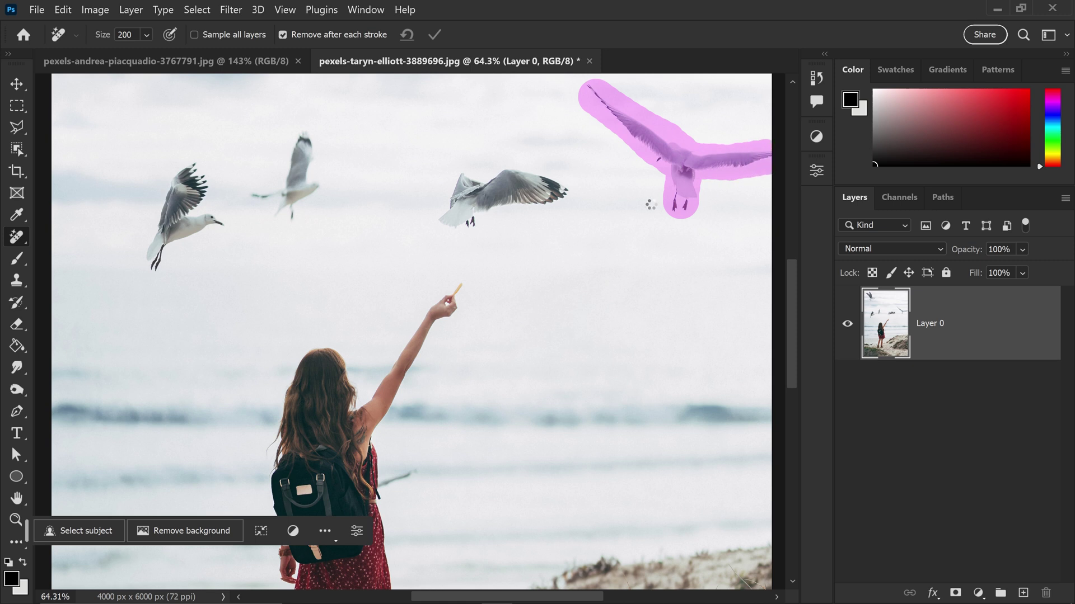
{"action": "mouse_move", "coordinate": [565, 193]}
{"action": "left_mouse_down"}
{"action": "mouse_move", "coordinate": [526, 184]}
{"action": "mouse_move", "coordinate": [500, 185]}
{"action": "left_mouse_up"}
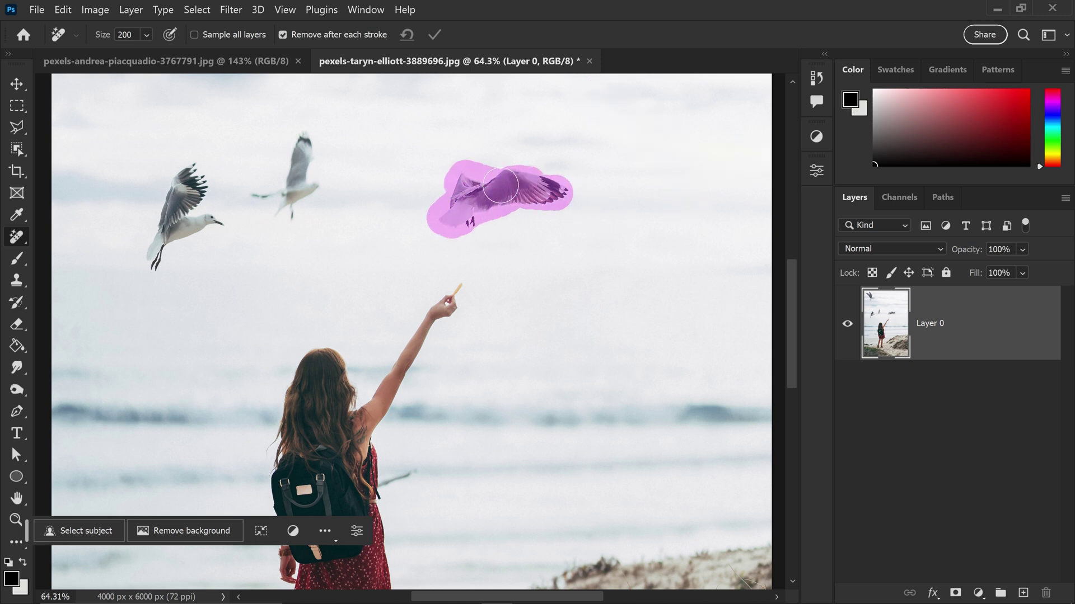
{"action": "mouse_move", "coordinate": [324, 192]}
{"action": "left_mouse_down"}
{"action": "mouse_move", "coordinate": [287, 187]}
{"action": "mouse_move", "coordinate": [279, 202]}
{"action": "mouse_move", "coordinate": [305, 125]}
{"action": "left_mouse_up"}
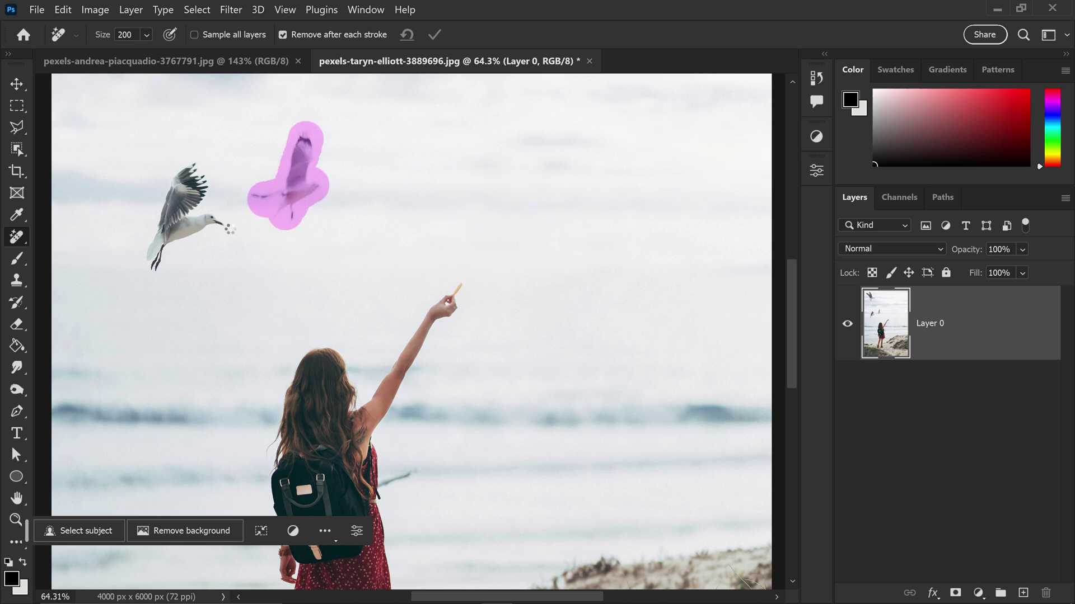
{"action": "mouse_move", "coordinate": [224, 221]}
{"action": "left_mouse_down"}
{"action": "mouse_move", "coordinate": [166, 243]}
{"action": "mouse_move", "coordinate": [174, 179]}
{"action": "left_mouse_up"}
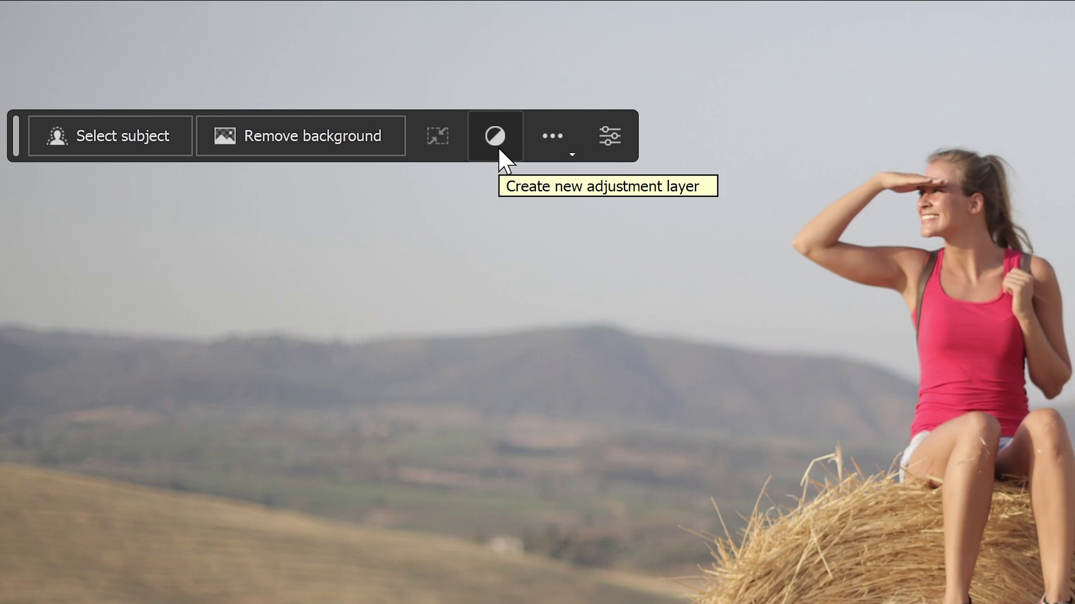
- Select the woman and hay bale with Select subject, then mask out the sky and fields
{"action": "left_click_drag", "start_coordinate": [630, 201], "coordinate": [695, 203]}
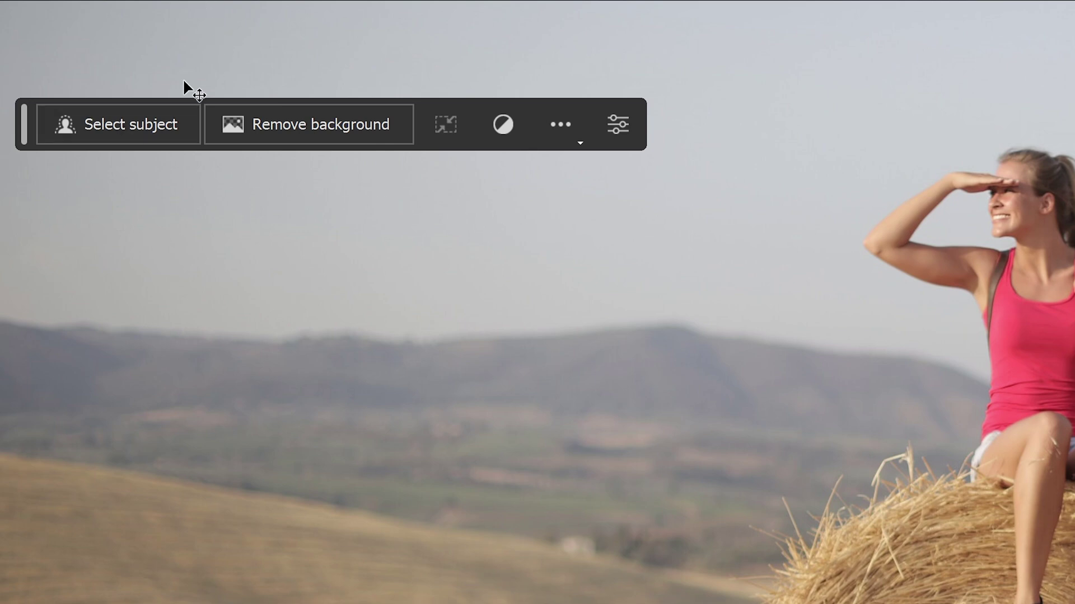
{"action": "left_click", "coordinate": [87, 124]}
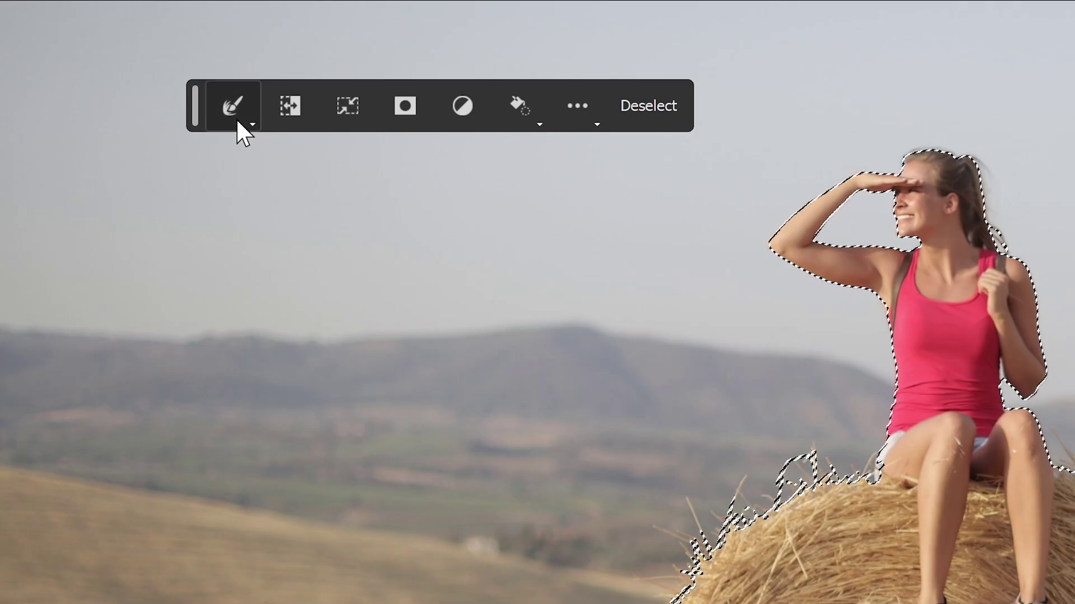
{"action": "left_click", "coordinate": [237, 122]}
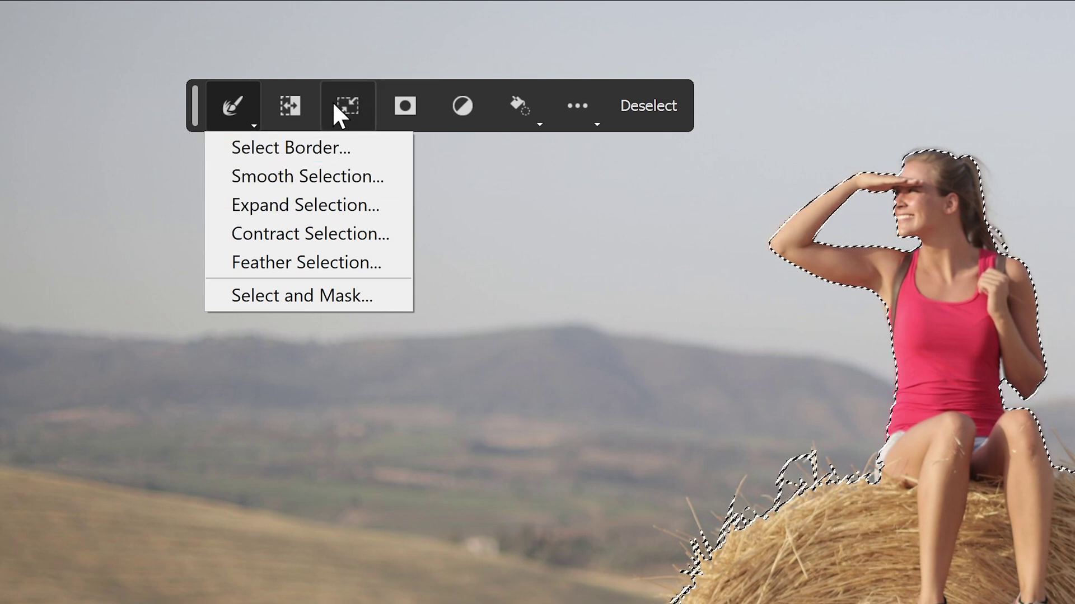
{"action": "key", "text": "Escape"}
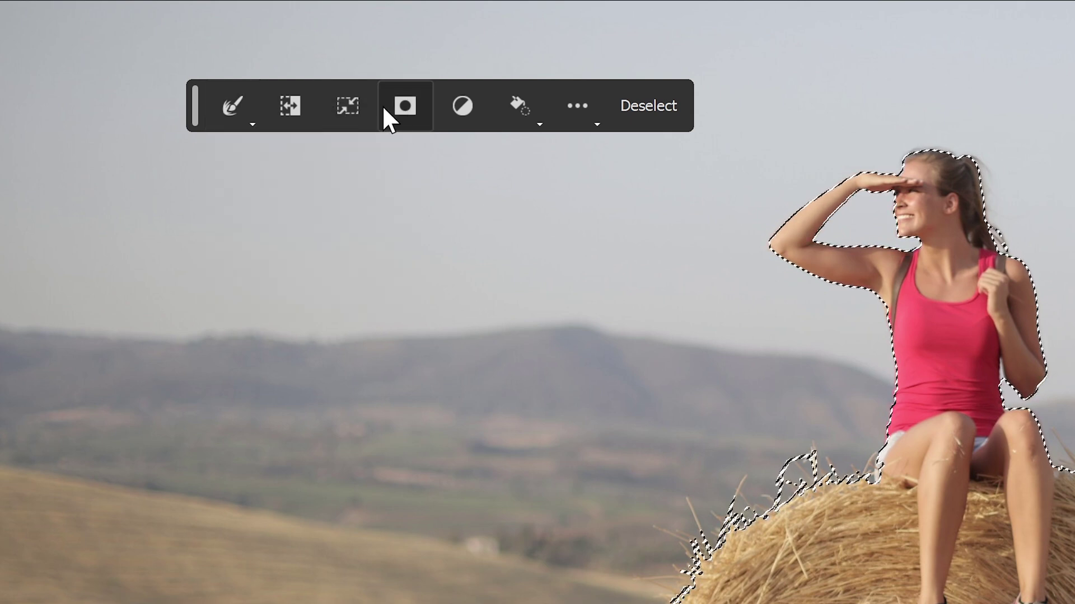
{"action": "left_click", "coordinate": [406, 119]}
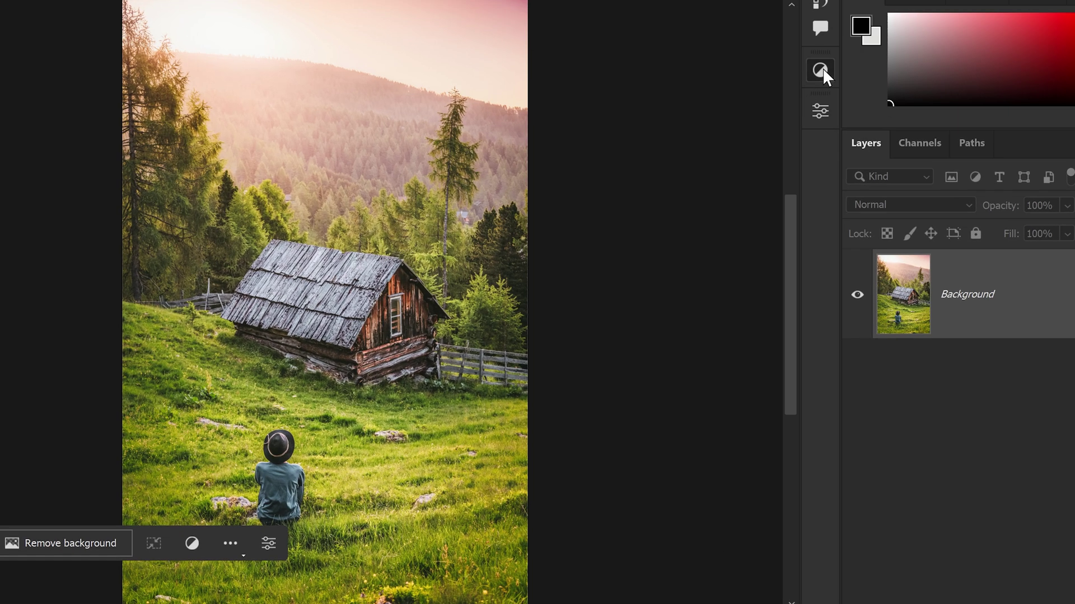
- Preview the Cinematic adjustment presets, such as X Ray and Split Tone, without applying any
{"action": "left_click", "coordinate": [816, 136]}
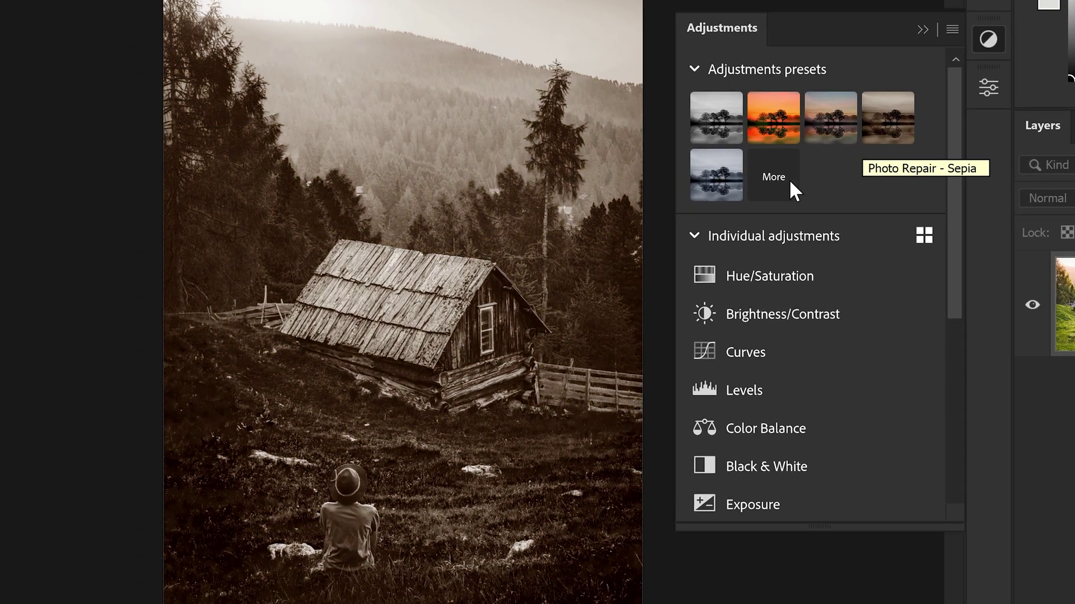
{"action": "left_click", "coordinate": [650, 193]}
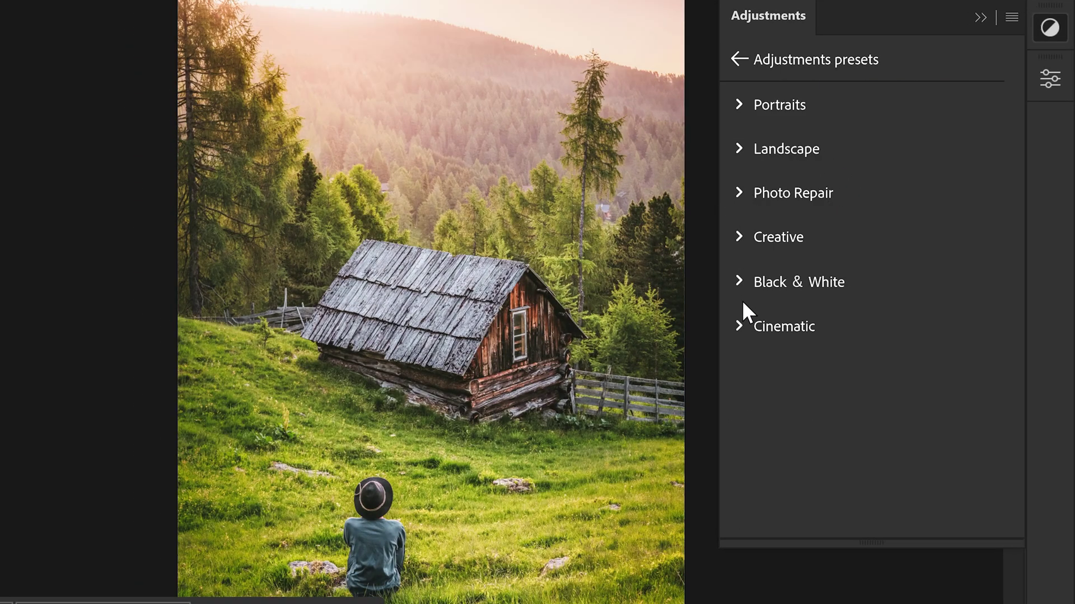
{"action": "left_click", "coordinate": [740, 325]}
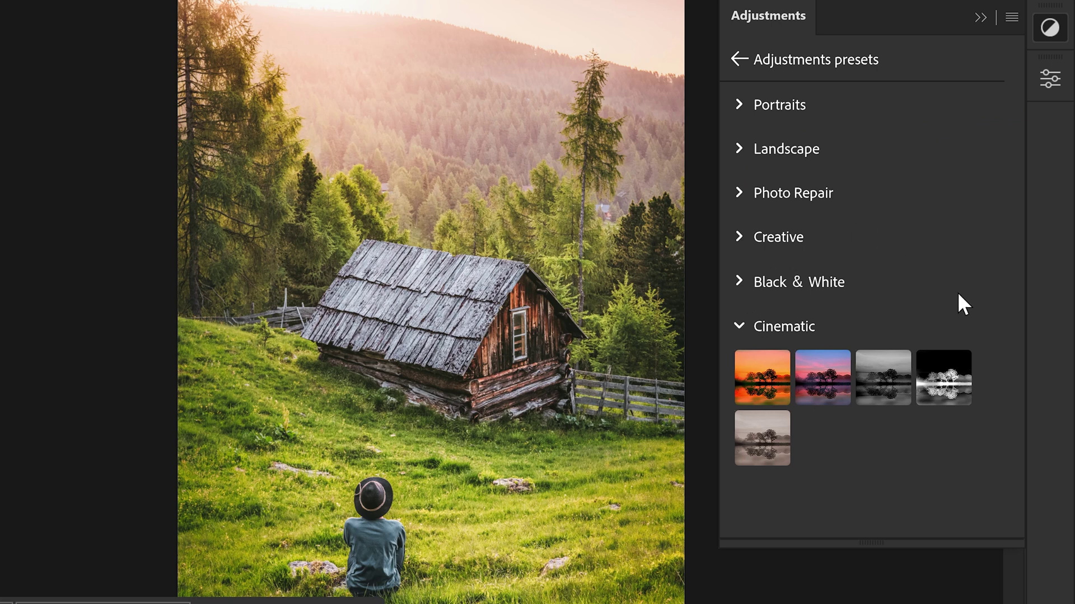
{"action": "mouse_move", "coordinate": [960, 380]}
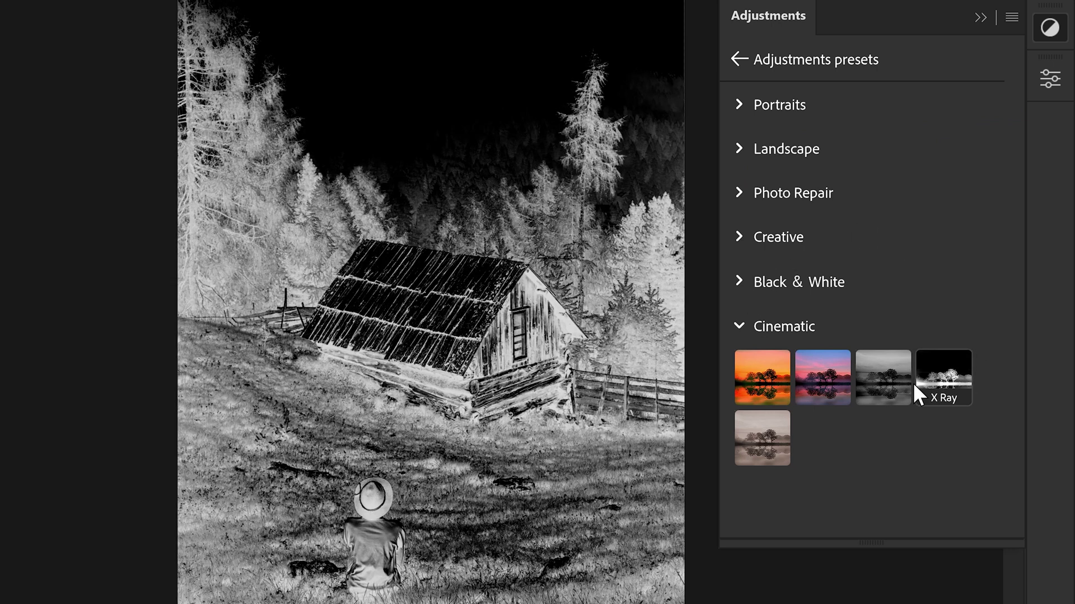
{"action": "mouse_move", "coordinate": [775, 380]}
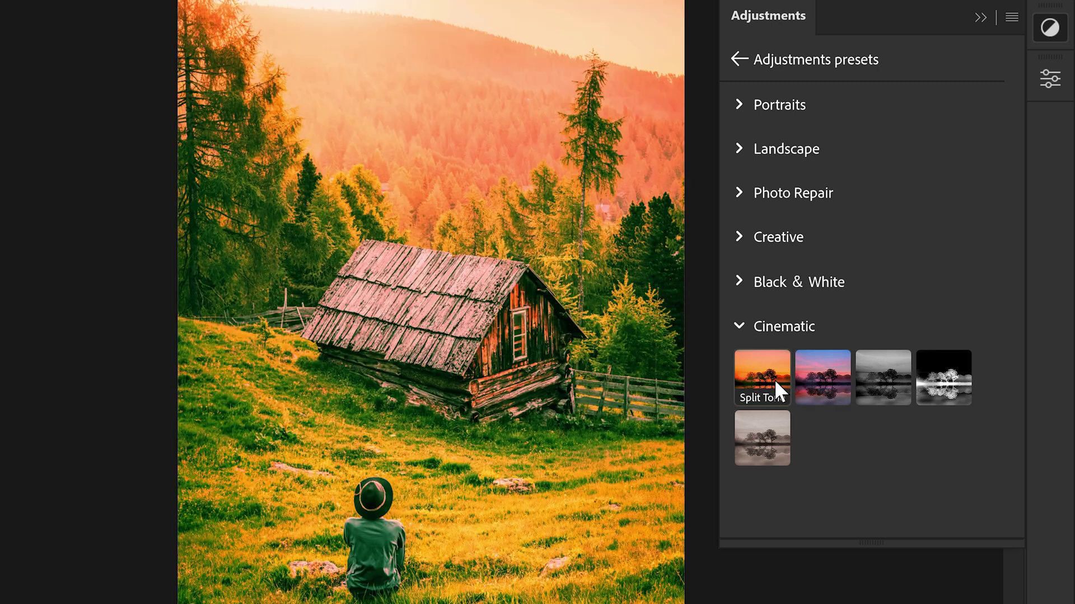
{"action": "left_click", "coordinate": [764, 327]}
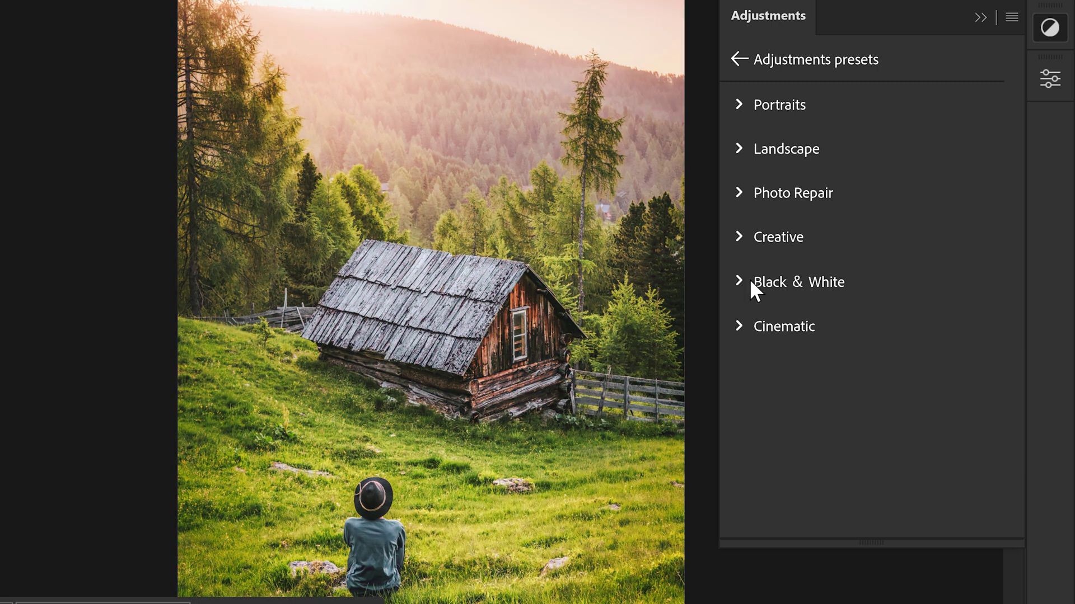
{"action": "left_click", "coordinate": [738, 59]}
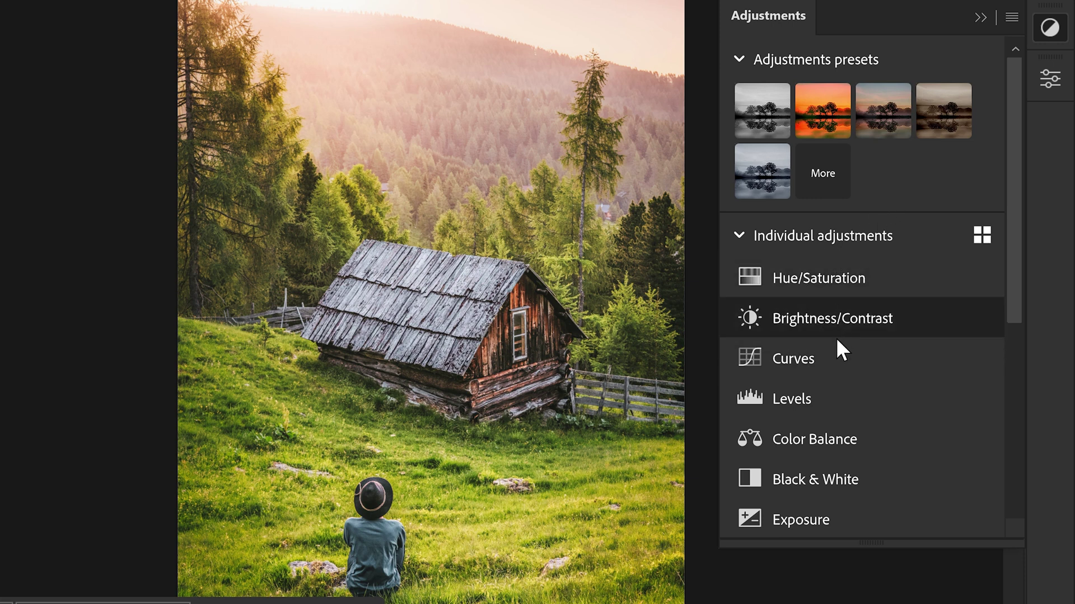
- Switch the individual adjustments to icon grid view and back to list view
{"action": "scroll", "coordinate": [840, 392], "scroll_direction": "down", "scroll_amount": 3}
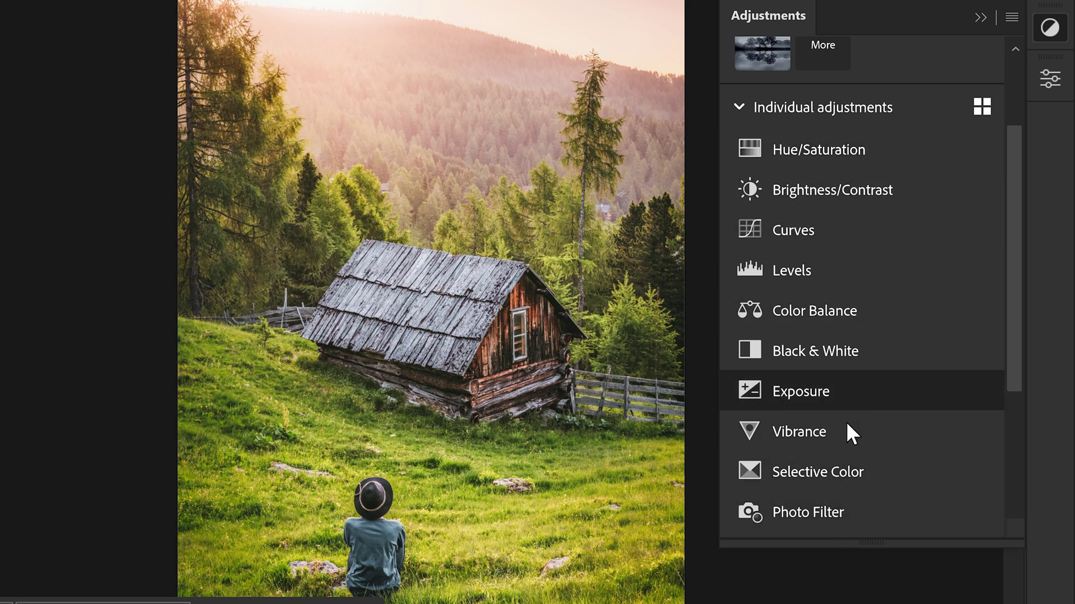
{"action": "scroll", "coordinate": [845, 421], "scroll_direction": "up", "scroll_amount": 3}
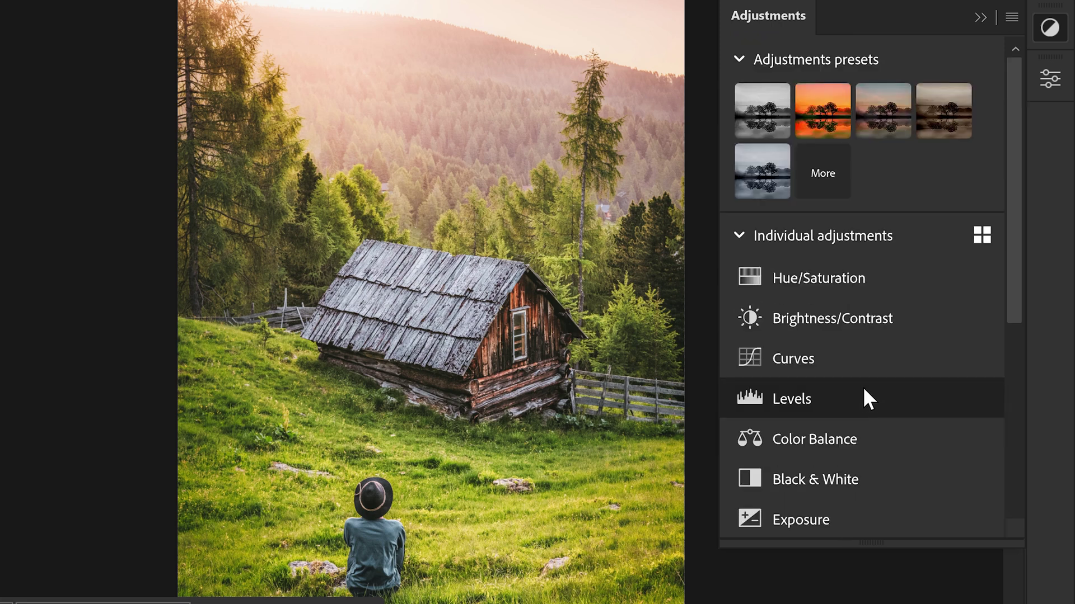
{"action": "left_click", "coordinate": [982, 234]}
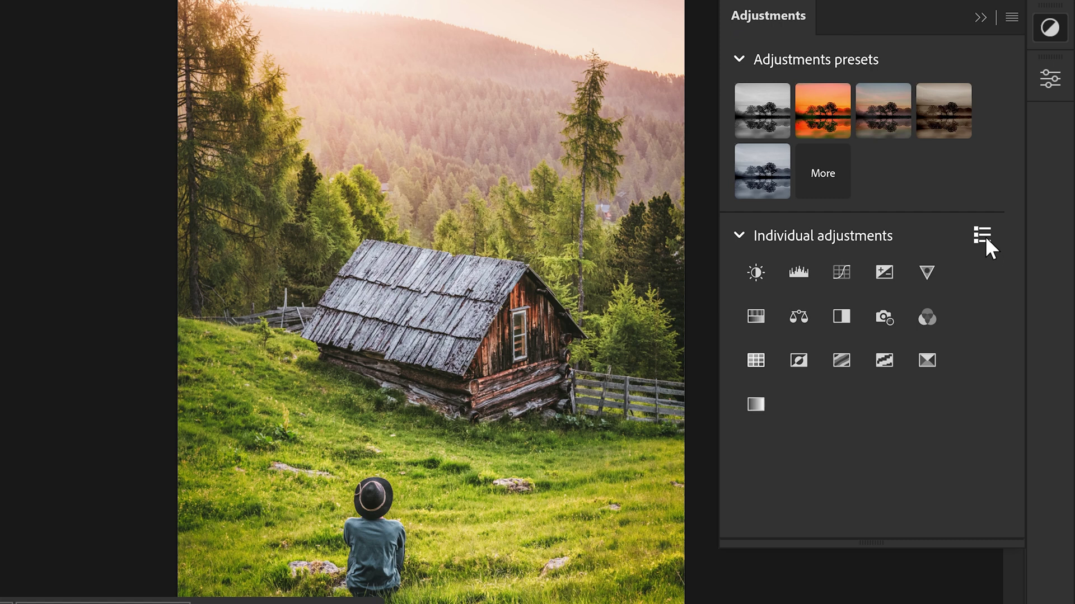
{"action": "left_click", "coordinate": [983, 235]}
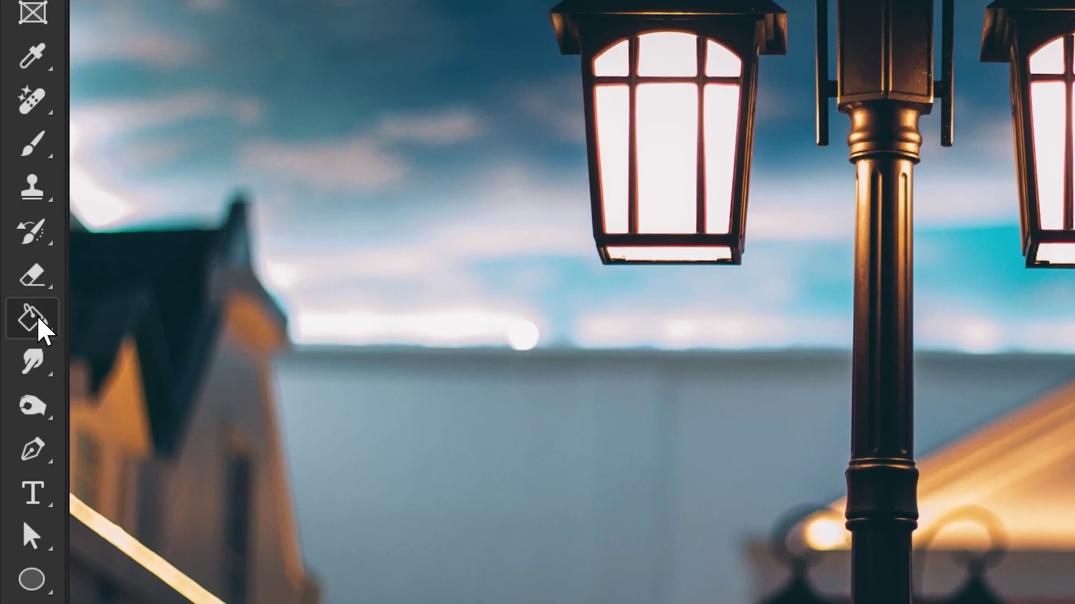
- Switch to the Gradient Tool in Radial mode to add a blue gradient fill layer over the lamp photo
{"action": "right_click", "coordinate": [20, 349]}
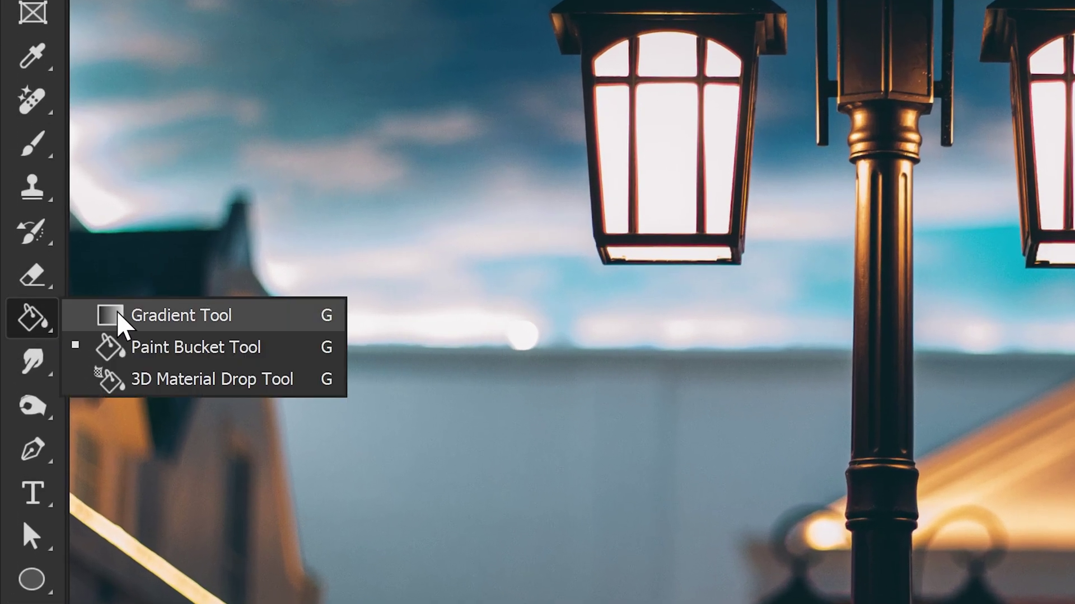
{"action": "left_click", "coordinate": [121, 316]}
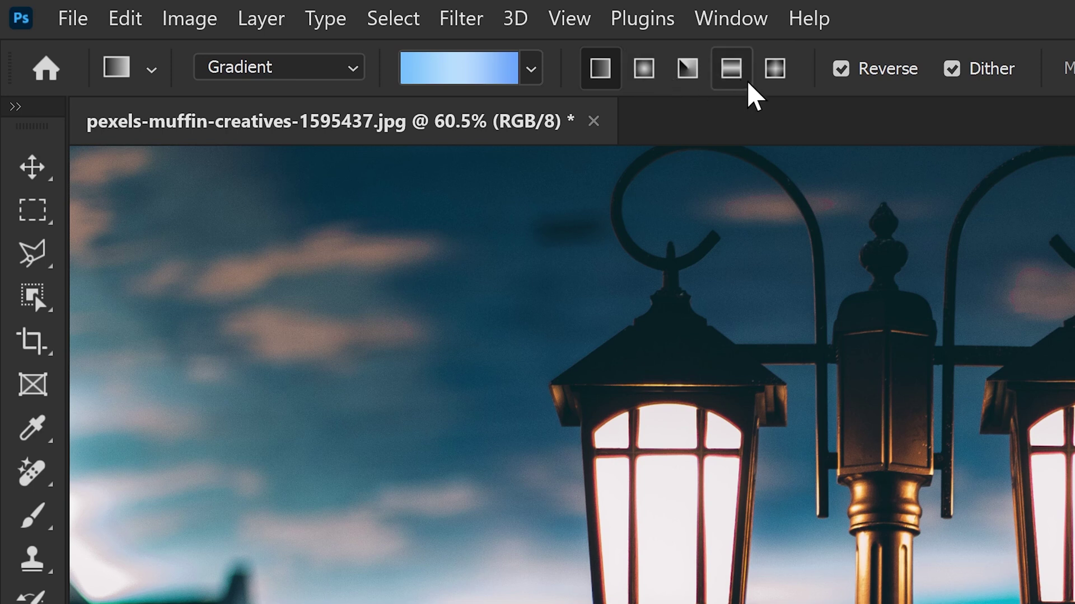
{"action": "left_click", "coordinate": [649, 75]}
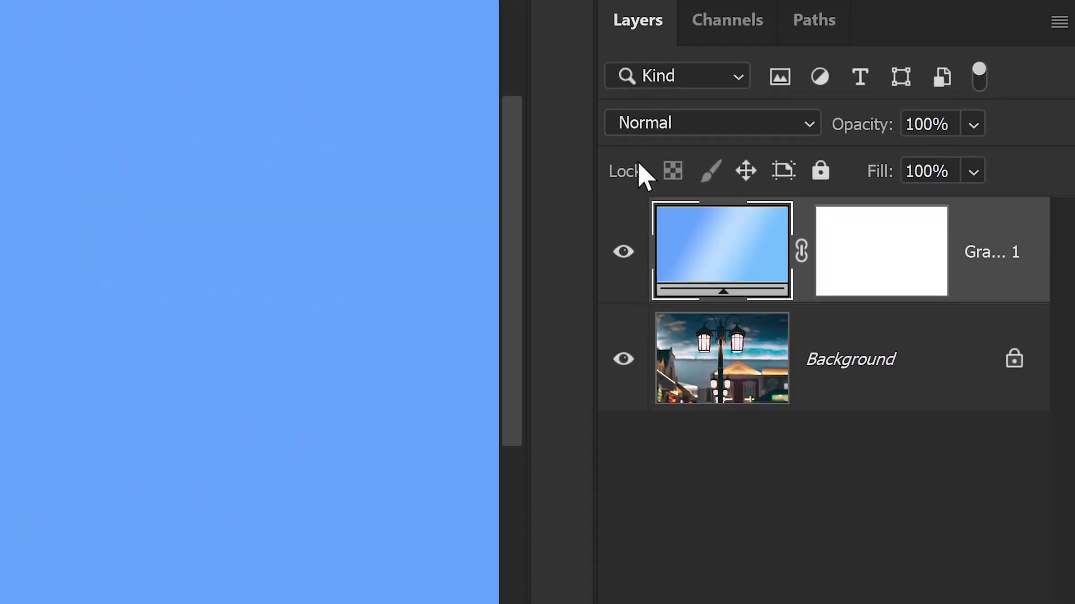
- Set the gradient layer to Screen blending and fade its left opacity stop to 0%
{"action": "left_click", "coordinate": [644, 124]}
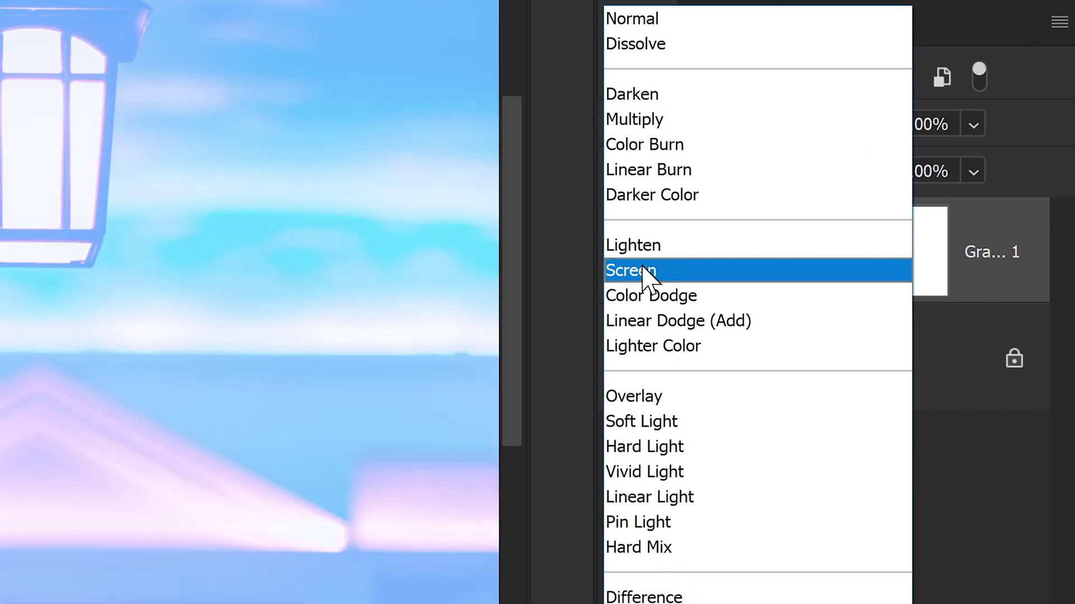
{"action": "left_click", "coordinate": [644, 270]}
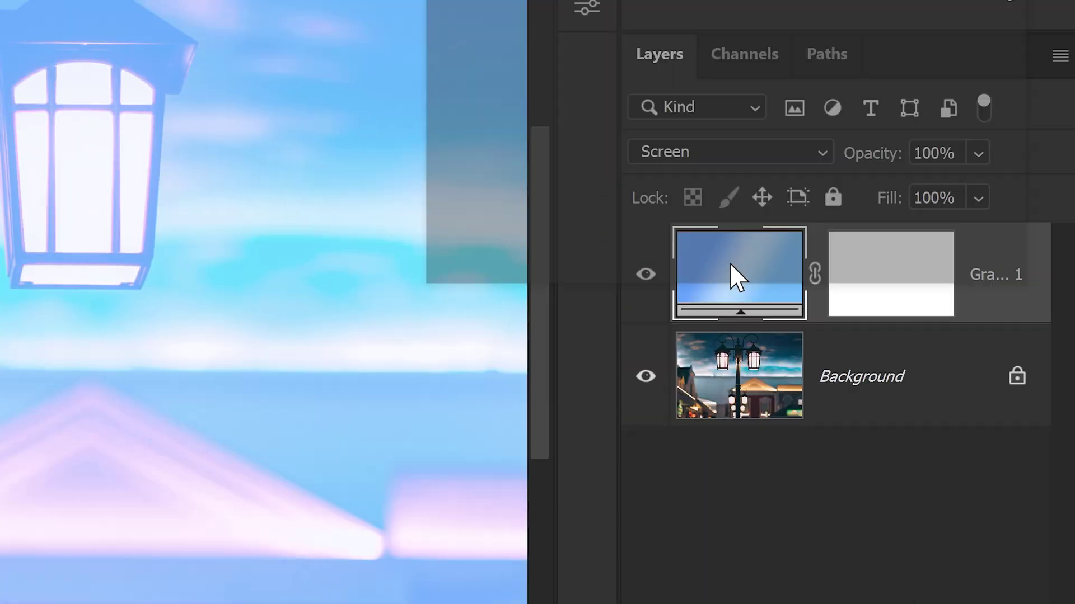
{"action": "double_click", "coordinate": [731, 265]}
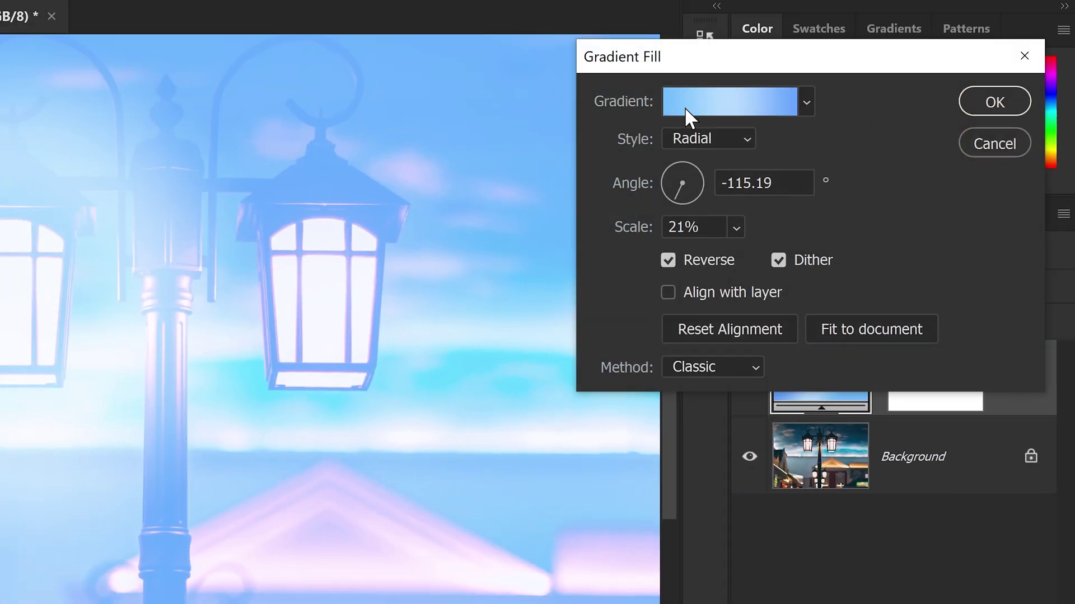
{"action": "left_click", "coordinate": [684, 106]}
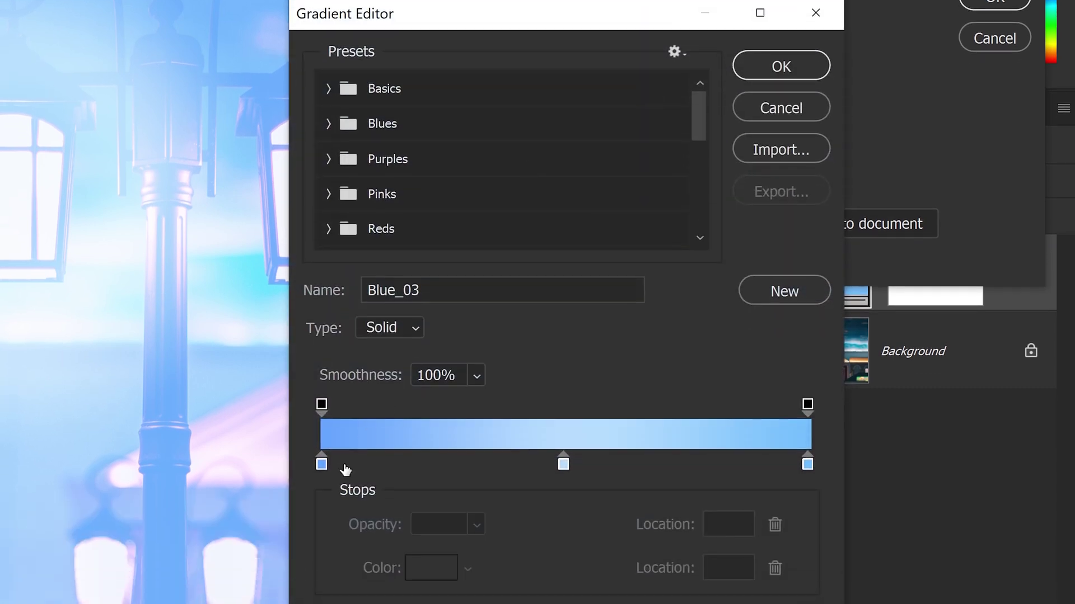
{"action": "left_click", "coordinate": [320, 522]}
{"action": "left_click", "coordinate": [321, 462]}
{"action": "left_click", "coordinate": [482, 512]}
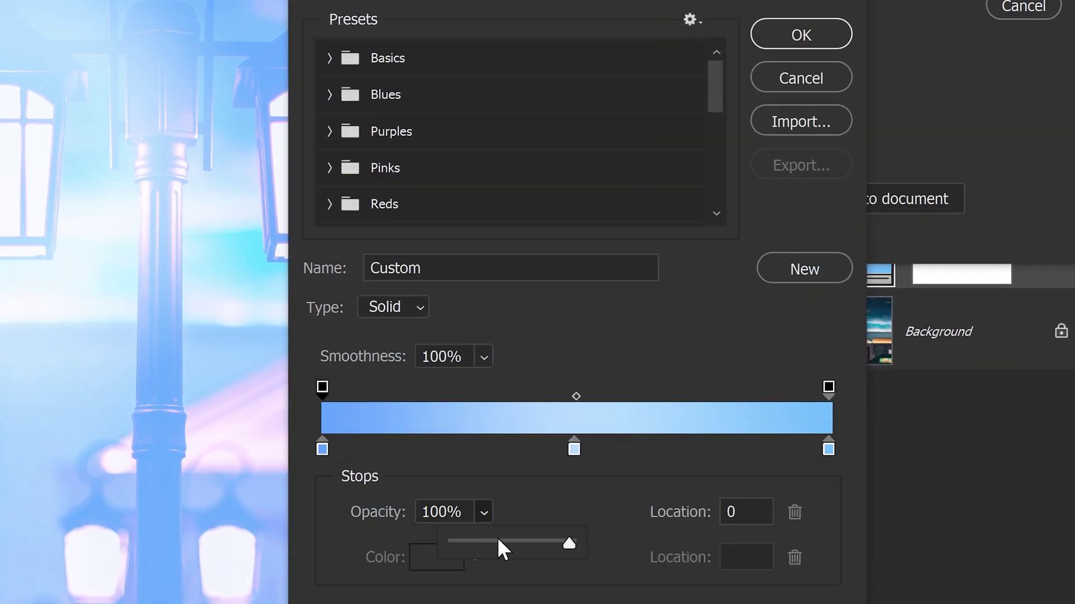
{"action": "left_click_drag", "start_coordinate": [497, 542], "coordinate": [391, 548]}
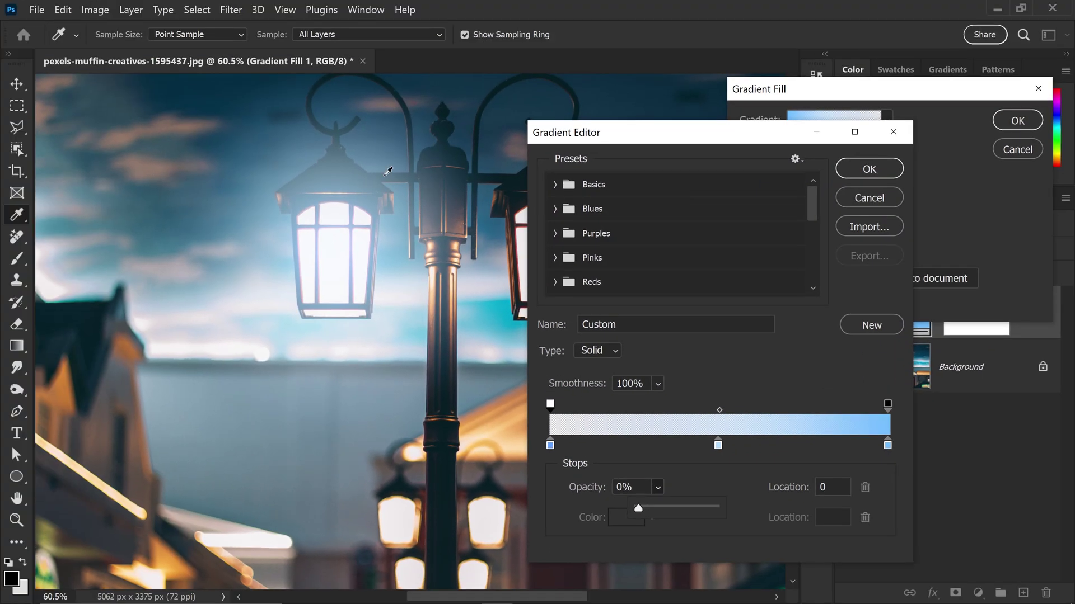
{"action": "left_click", "coordinate": [862, 168]}
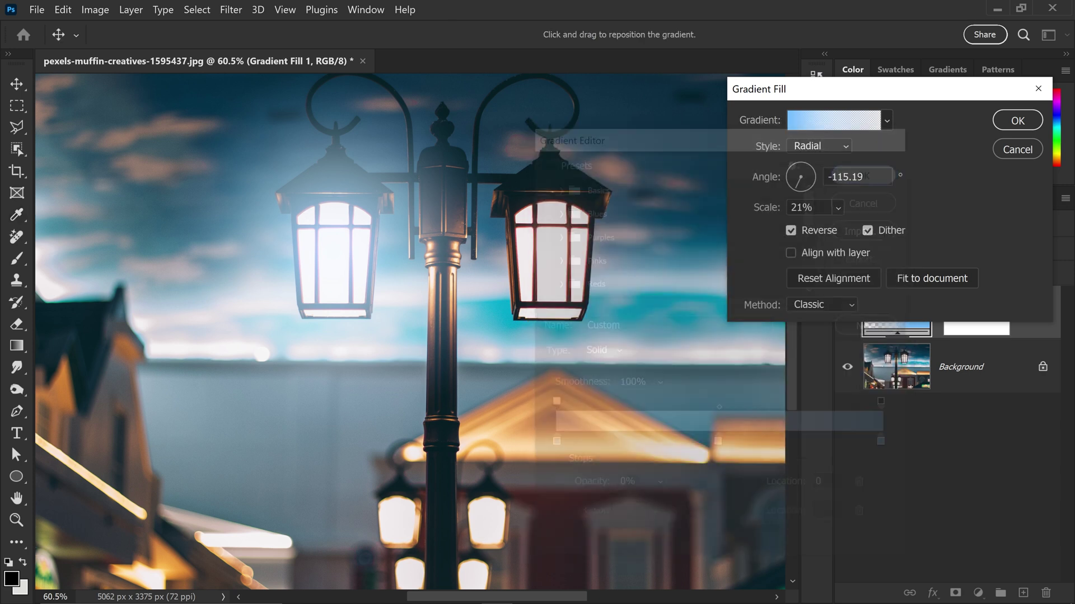
- Apply the gradient fill, then resize and reshape the radial glow around the left lamp
{"action": "left_click", "coordinate": [1016, 120]}
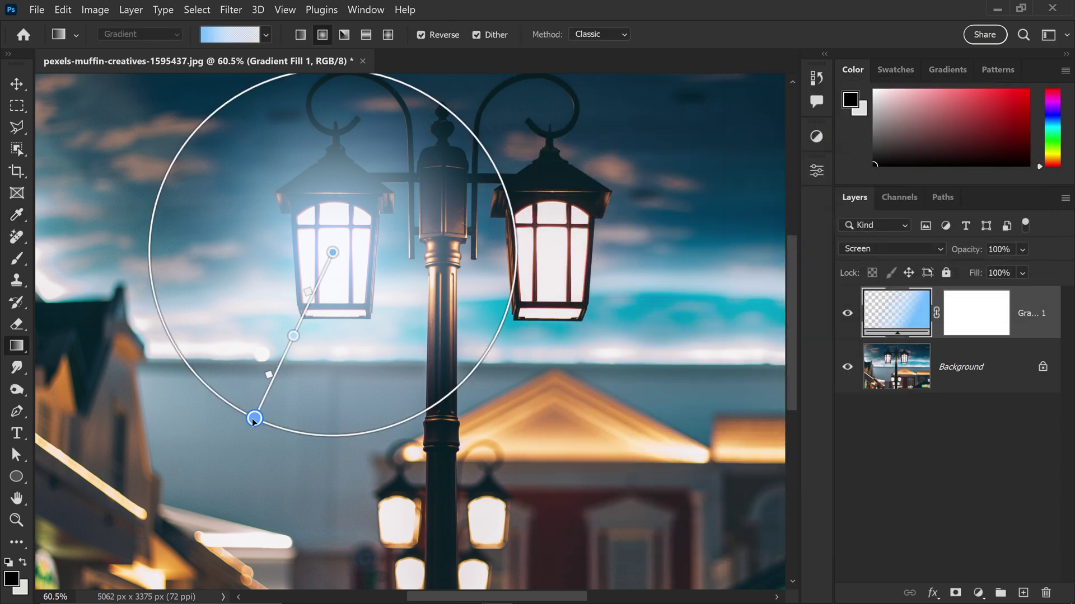
{"action": "left_click_drag", "start_coordinate": [254, 420], "coordinate": [505, 325]}
{"action": "left_click_drag", "start_coordinate": [420, 291], "coordinate": [386, 275]}
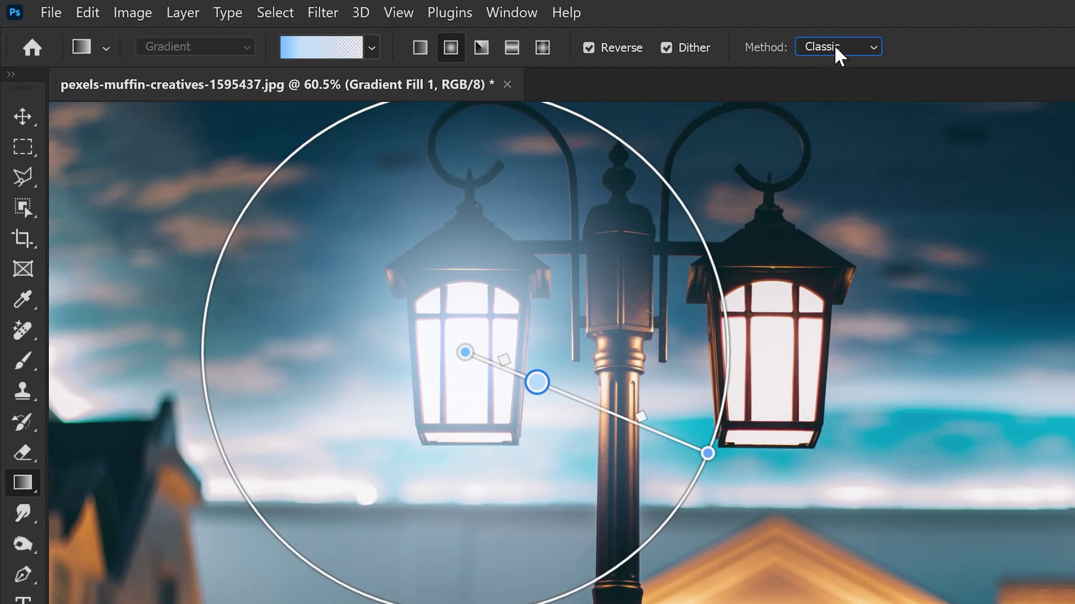
- Change the gradient rendering method from Classic to Perceptual, after briefly trying Linear
{"action": "left_click", "coordinate": [599, 34]}
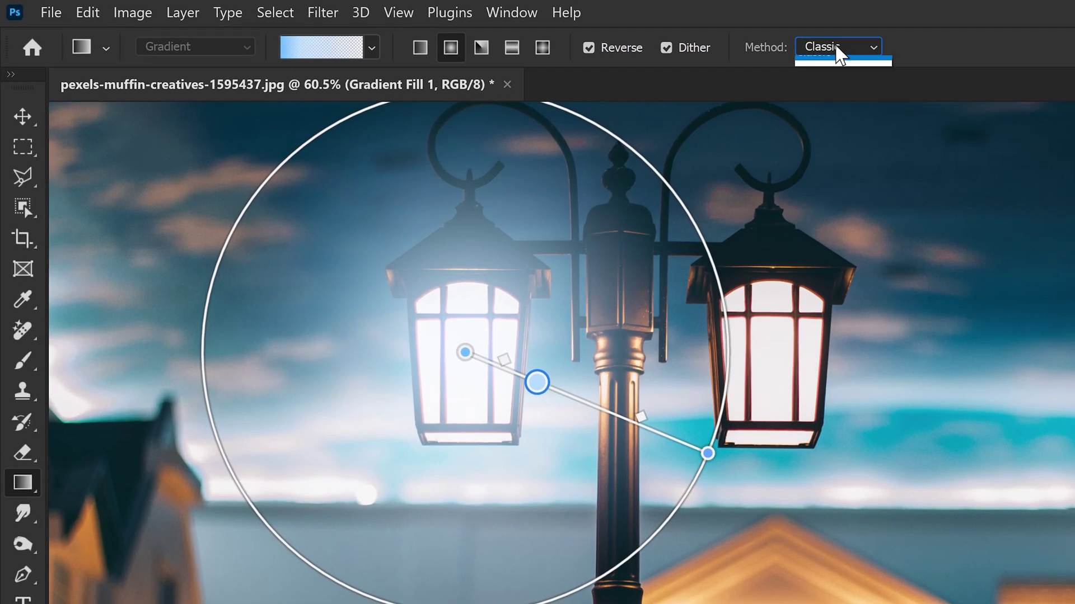
{"action": "left_click", "coordinate": [829, 82]}
{"action": "left_click", "coordinate": [841, 48]}
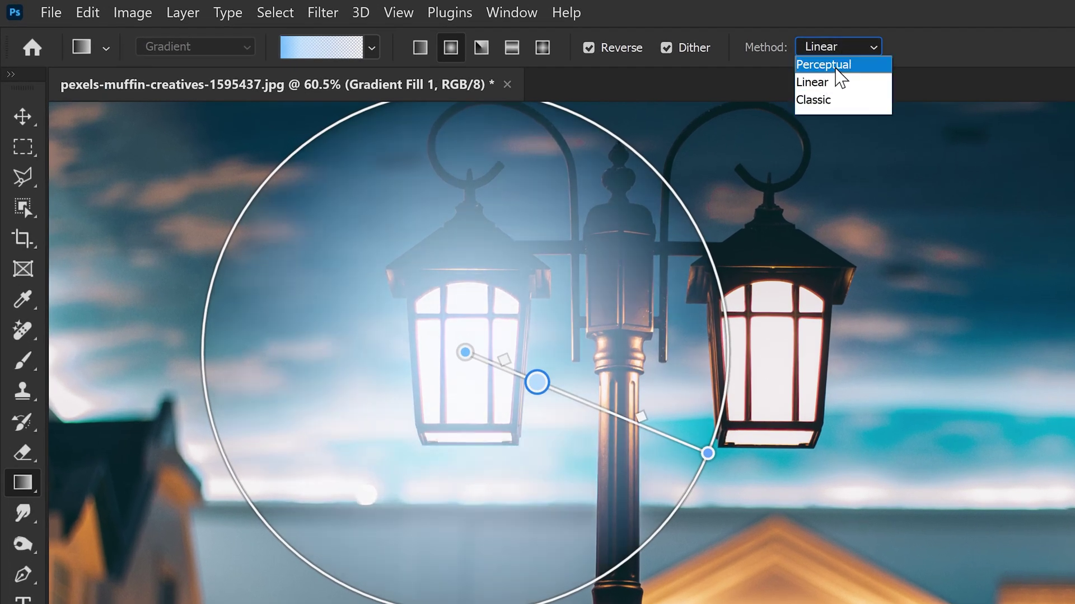
{"action": "left_click", "coordinate": [834, 63]}
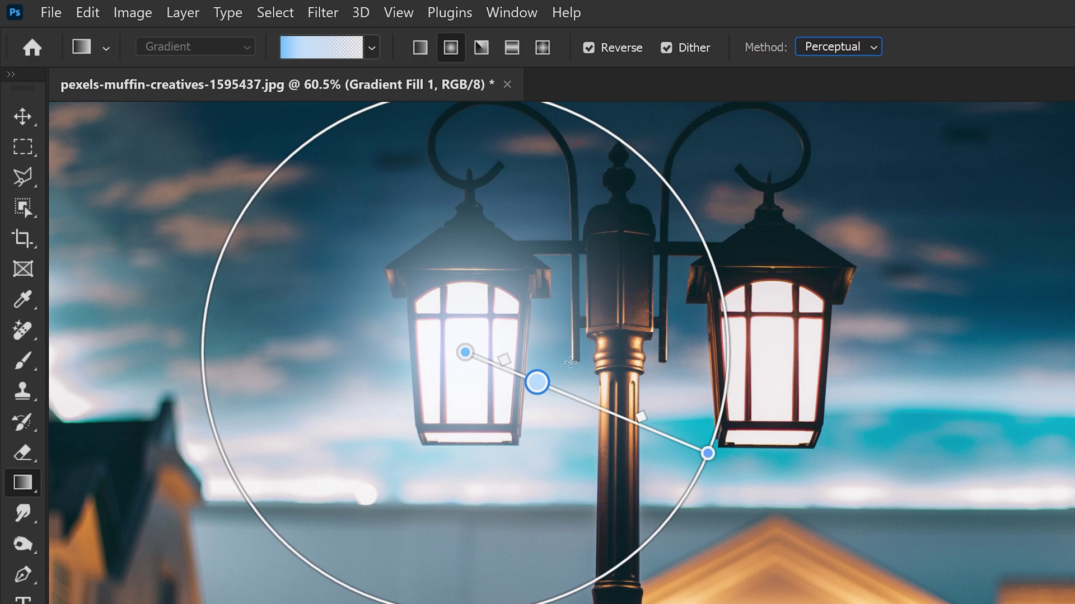